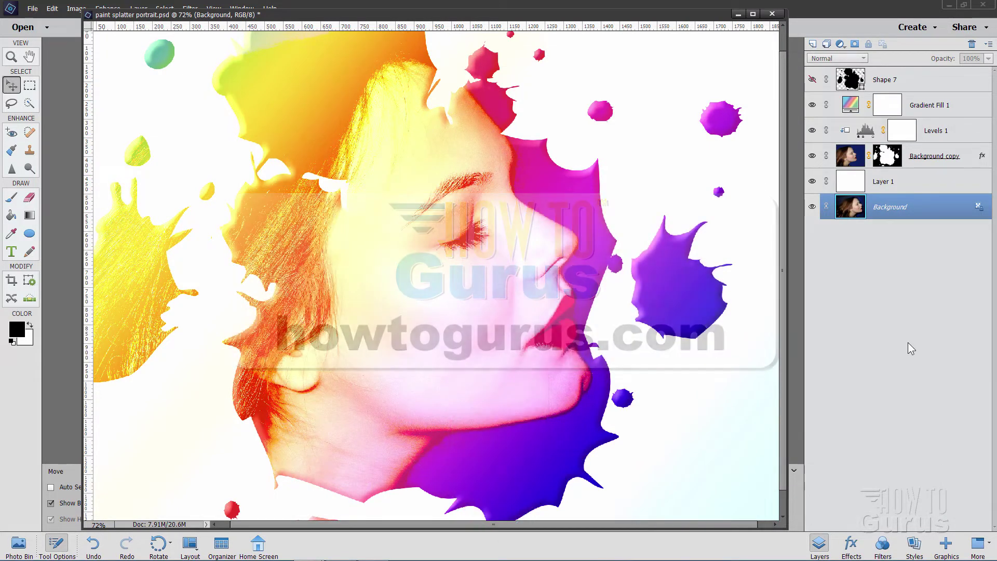
Dock the document window and fit the whole image on screen.
drag(380, 14, 416, 63)
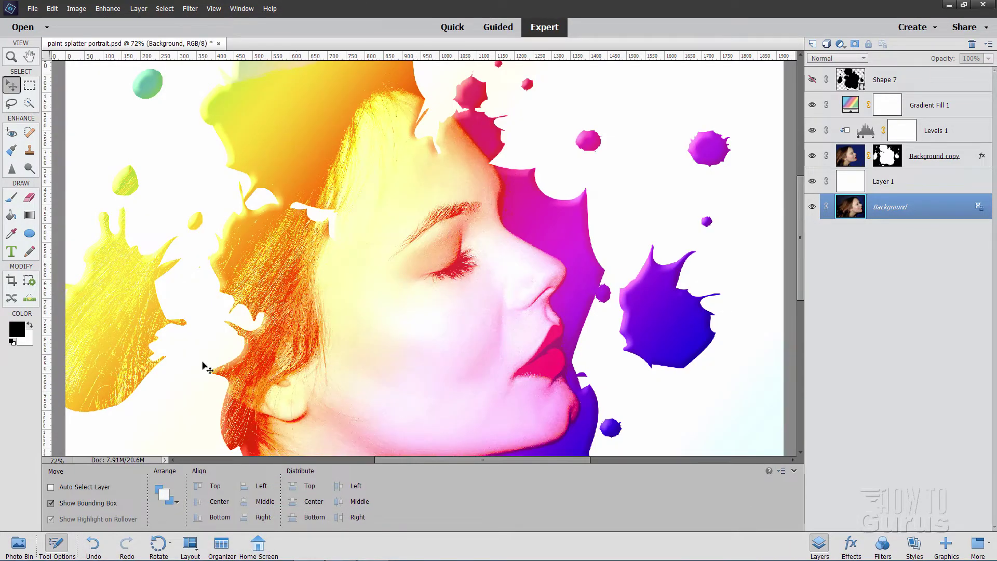
key(z)
click(278, 489)
Delete all layers from Shape 7 down to Layer 1, keeping only Background.
click(912, 81)
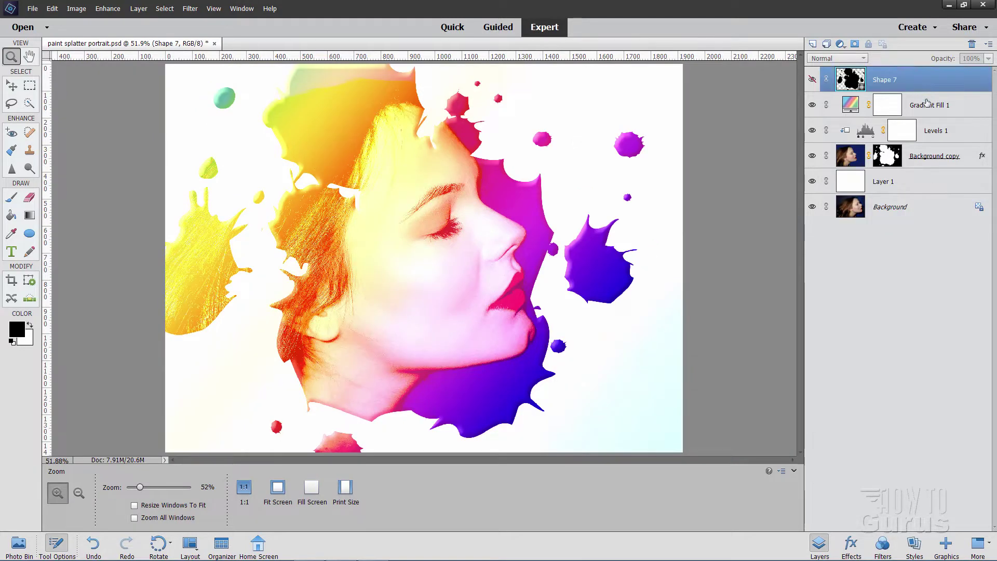
shift+click(922, 185)
click(973, 45)
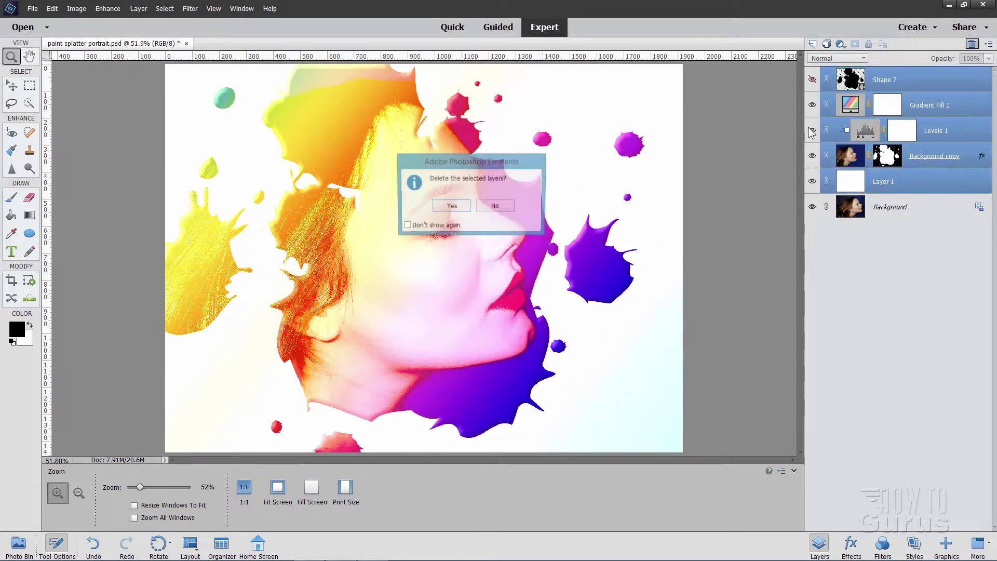
click(467, 207)
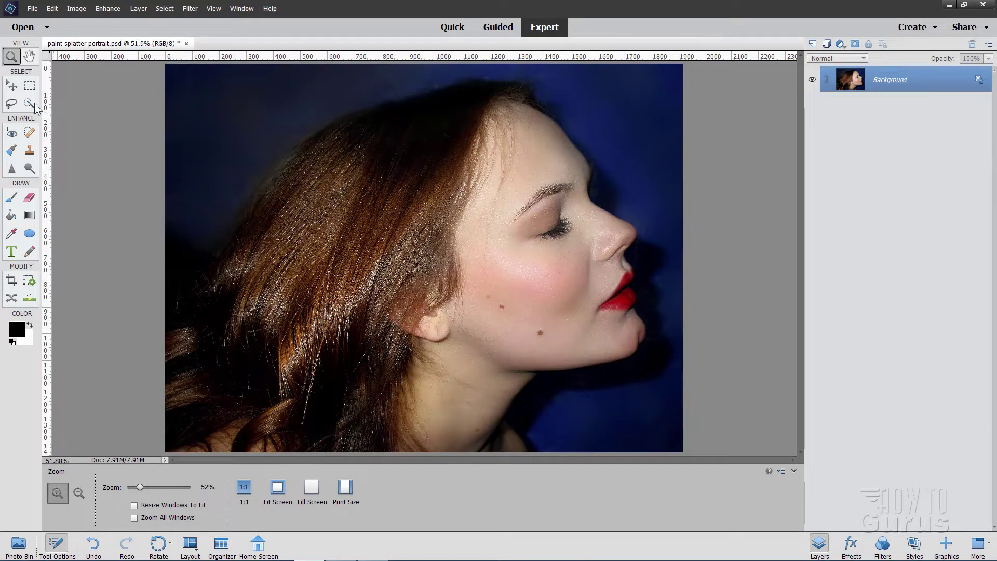
click(12, 86)
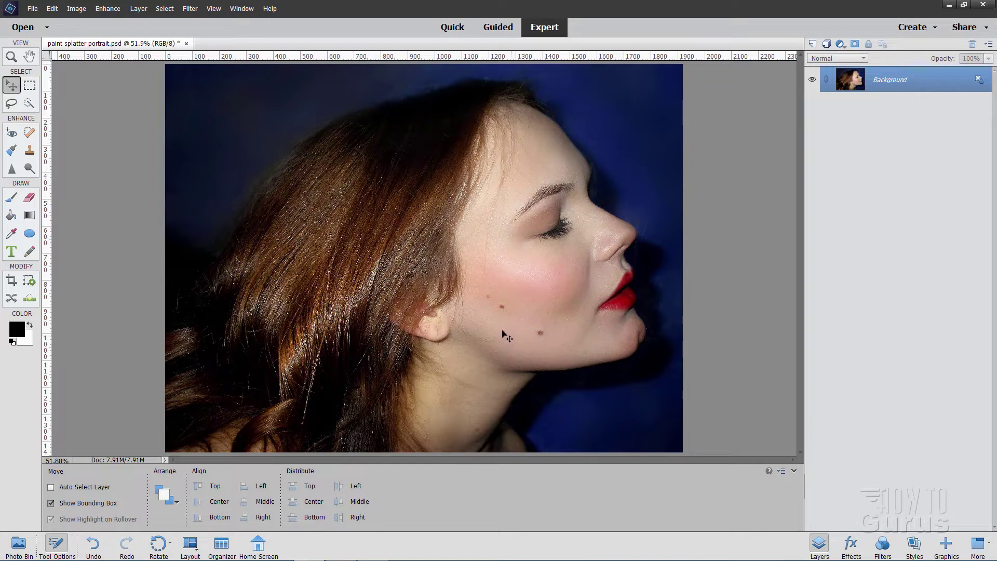
Spot-heal the moles on the cheek and chin and a blemish on the neck.
click(29, 135)
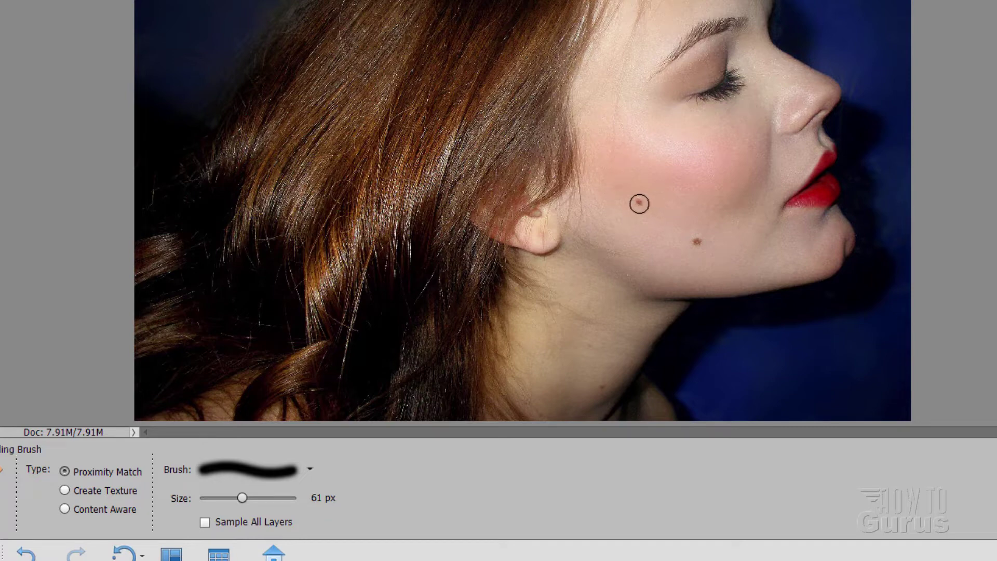
click(697, 240)
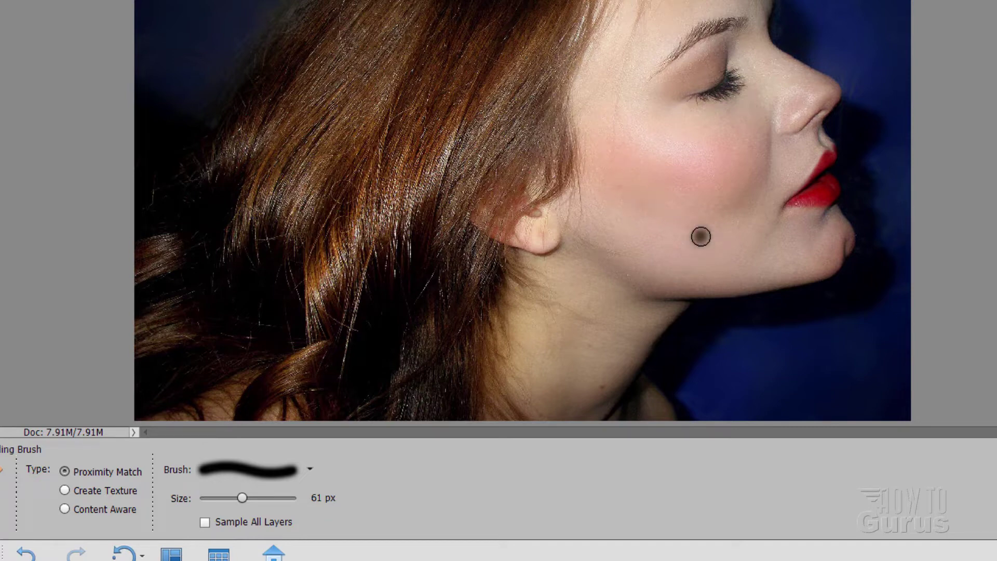
click(703, 239)
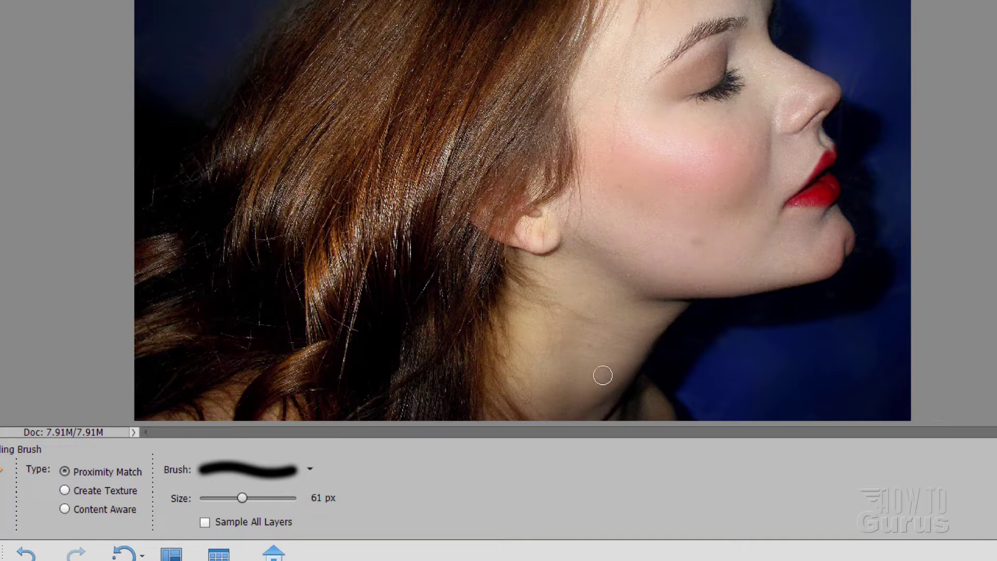
click(588, 345)
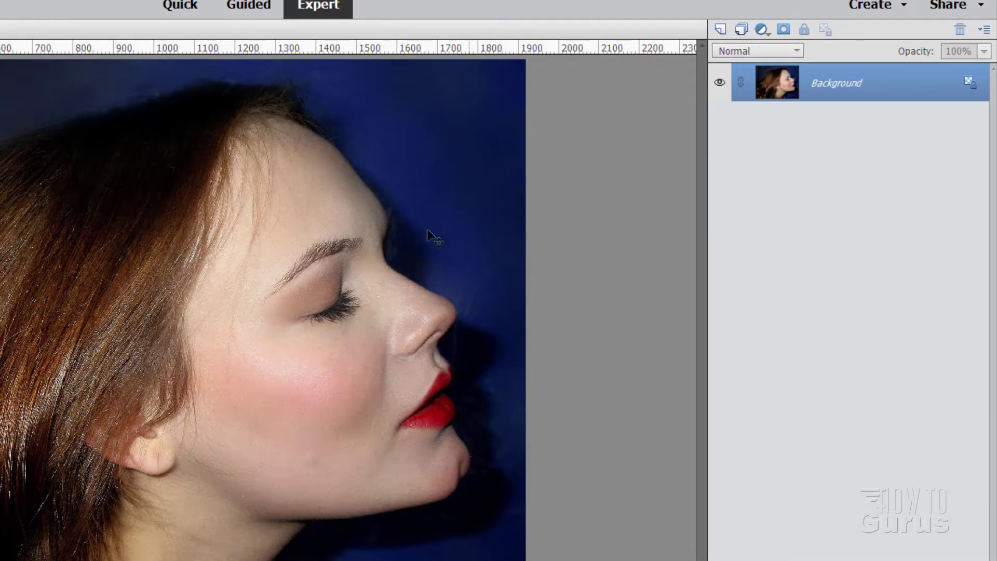
Duplicate Background as 'Background copy' and shift the copy about 180 px left.
right_click(832, 89)
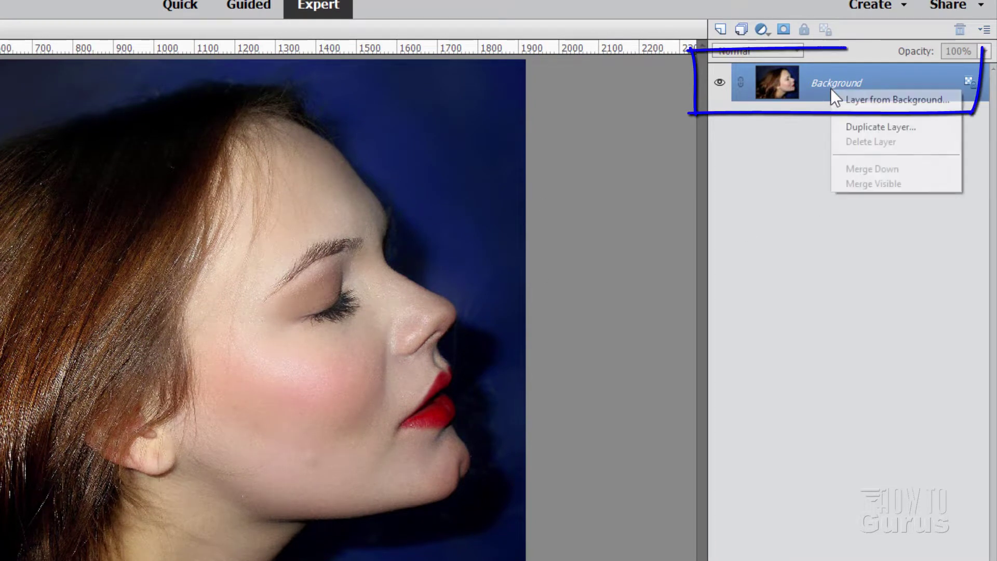
click(857, 128)
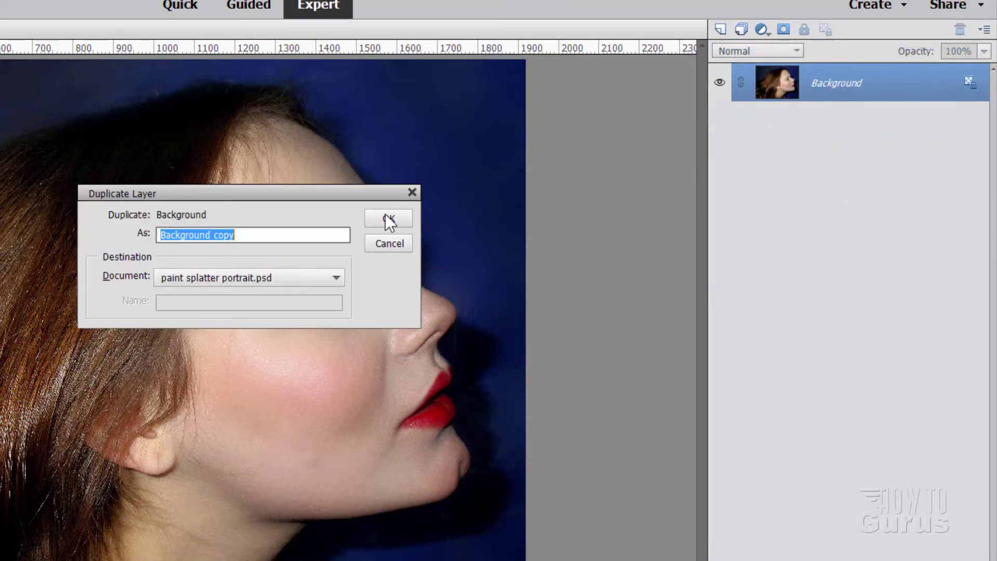
click(389, 217)
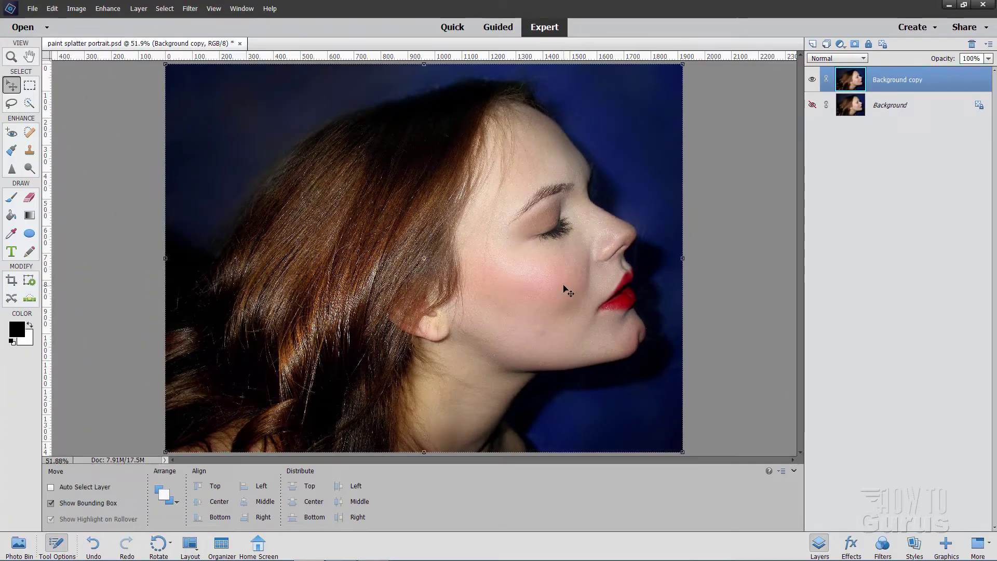
drag(346, 398, 296, 396)
drag(529, 289, 454, 316)
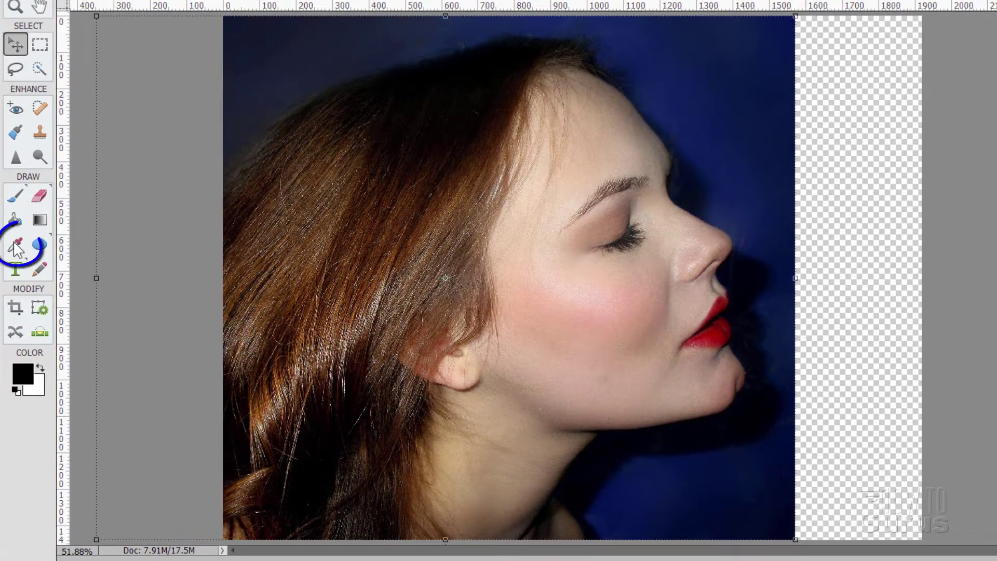
Sample the dark blue backdrop and paint the transparent right strip with a 250 px brush.
click(15, 246)
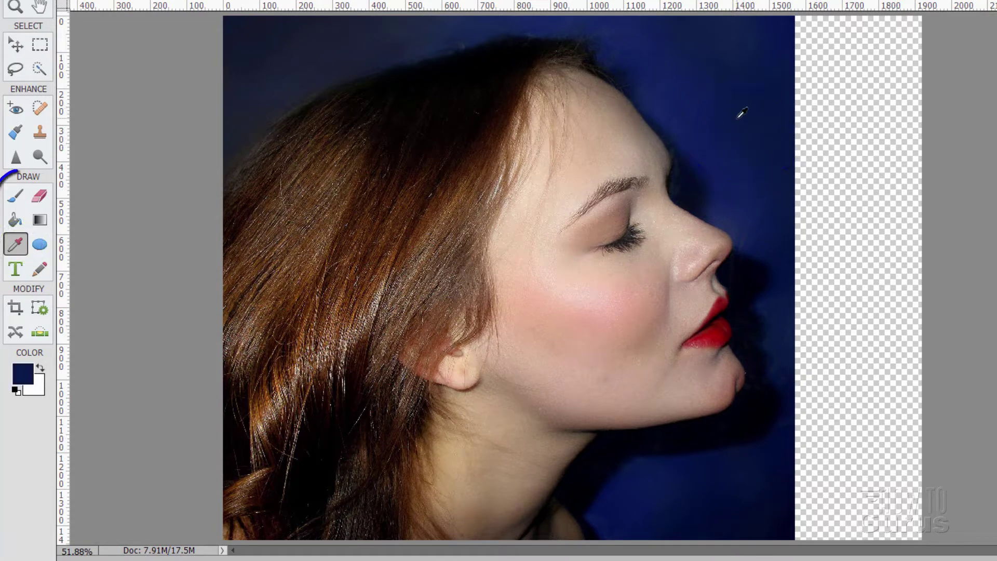
click(16, 196)
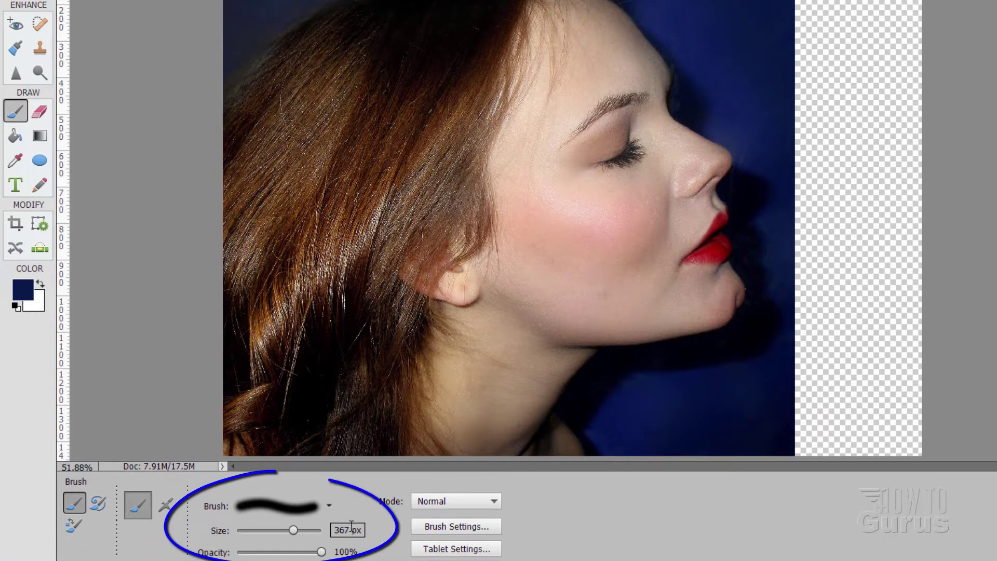
click(347, 534)
text(250)
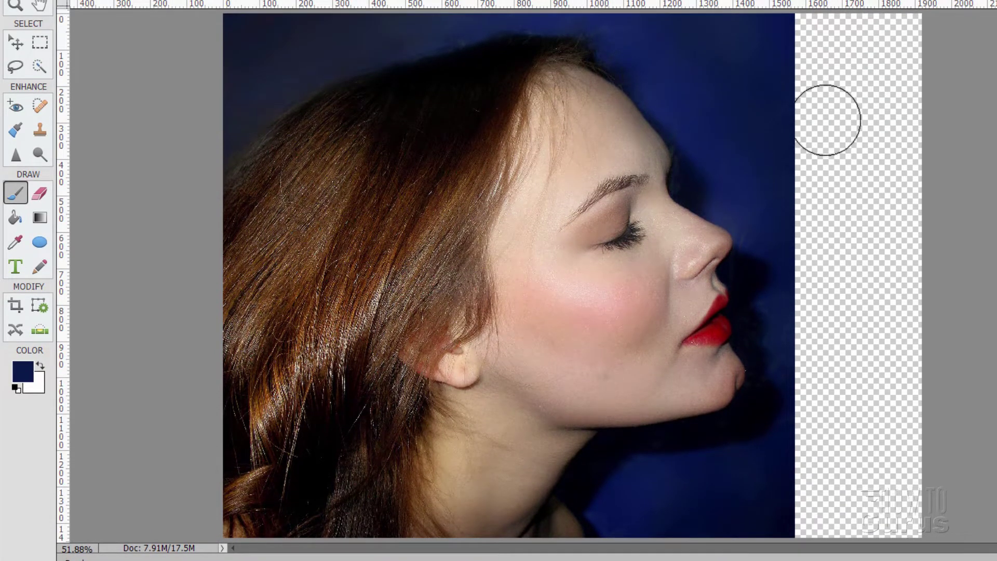
mouse_move(825, 119)
mouse_down()
mouse_move(854, 128)
mouse_move(831, 134)
mouse_move(808, 120)
mouse_move(796, 86)
mouse_move(831, 73)
mouse_move(846, 83)
mouse_move(841, 42)
mouse_move(887, 40)
mouse_move(808, 148)
mouse_move(832, 169)
mouse_move(816, 198)
mouse_move(903, 181)
mouse_move(949, 108)
mouse_up()
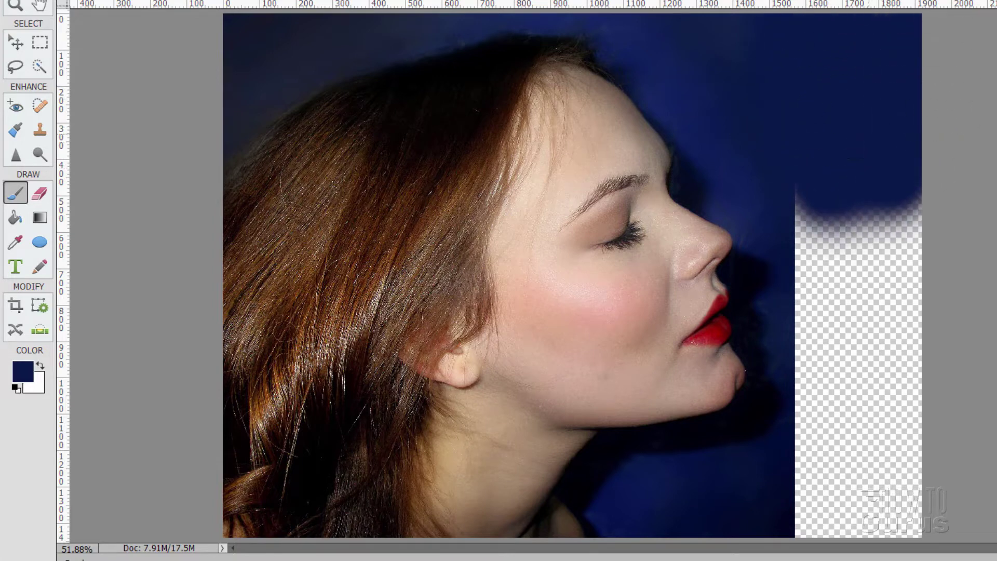
mouse_move(802, 180)
mouse_down()
mouse_move(813, 251)
mouse_move(850, 219)
mouse_move(919, 216)
mouse_move(856, 261)
mouse_move(826, 252)
mouse_move(814, 269)
mouse_move(820, 413)
mouse_move(825, 373)
mouse_move(839, 411)
mouse_move(890, 352)
mouse_move(788, 486)
mouse_move(778, 520)
mouse_move(831, 526)
mouse_move(911, 377)
mouse_move(935, 383)
mouse_up()
key(v)
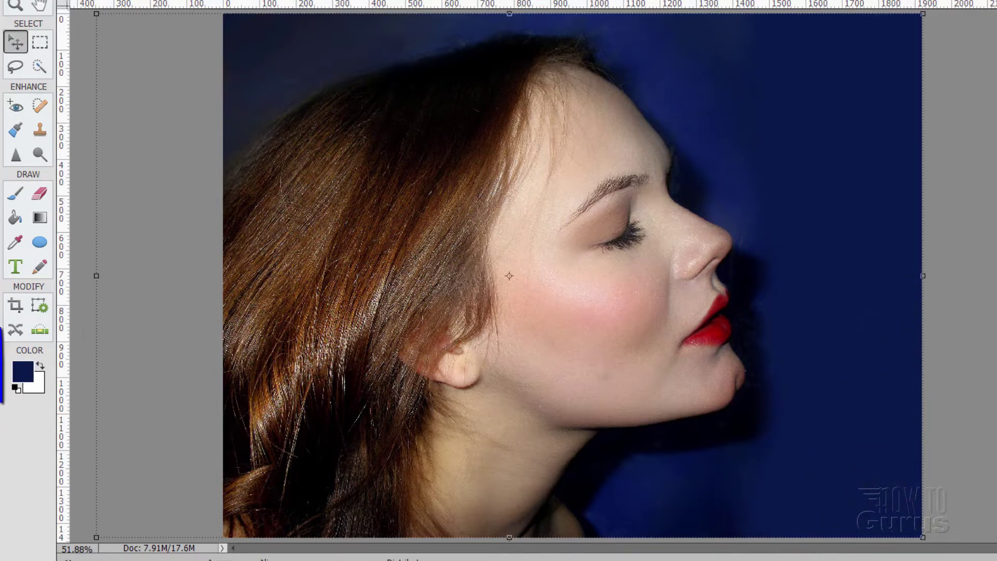
Reset colours to black and white and browse the Graphics shapes to the paint splatters.
click(15, 390)
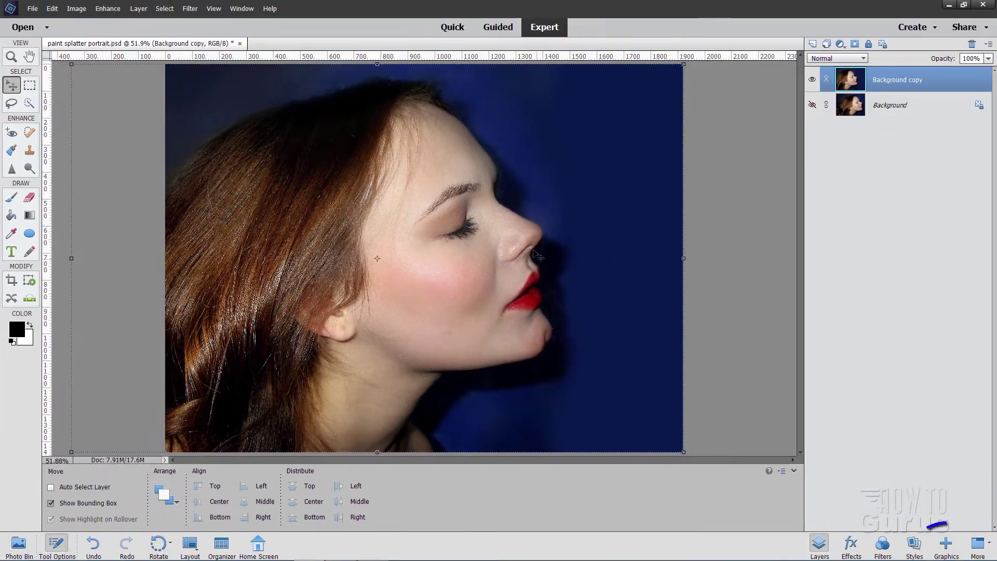
click(946, 544)
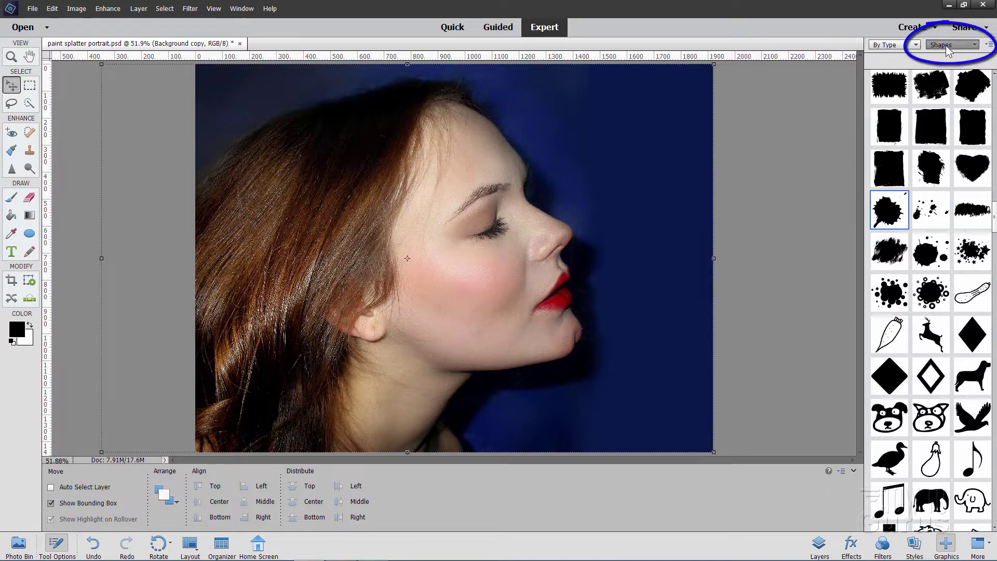
mouse_move(994, 229)
mouse_down()
mouse_move(995, 94)
mouse_move(995, 227)
mouse_up()
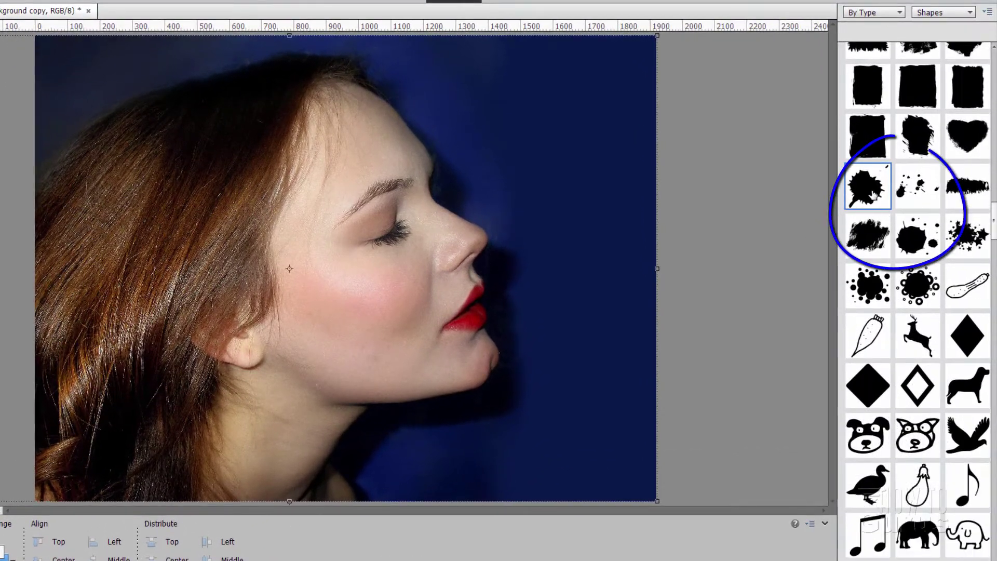
Add the dotted splatter shape, enlarge it to about 199% and tilt it over the jaw and neck.
click(918, 186)
double_click(918, 237)
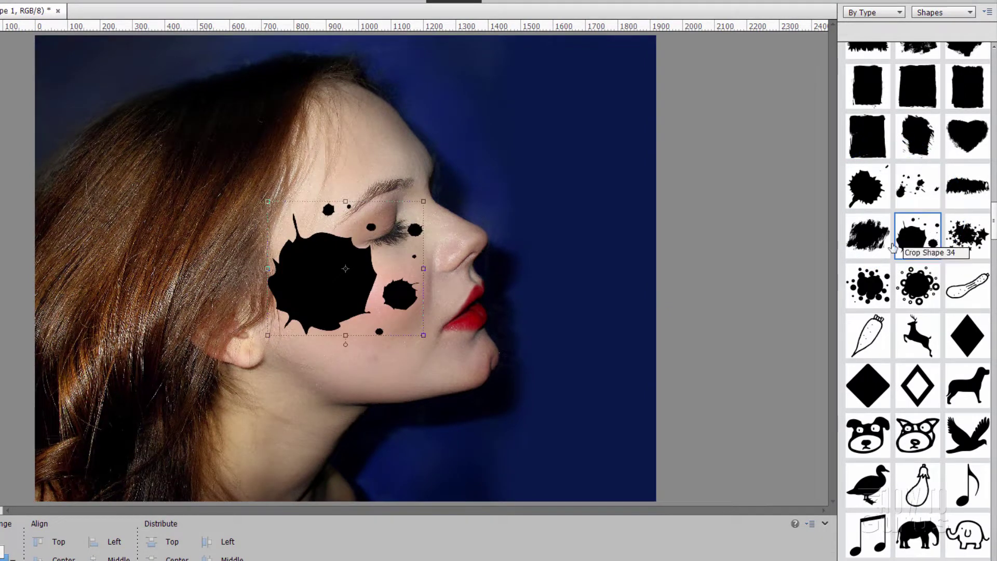
drag(301, 298, 322, 290)
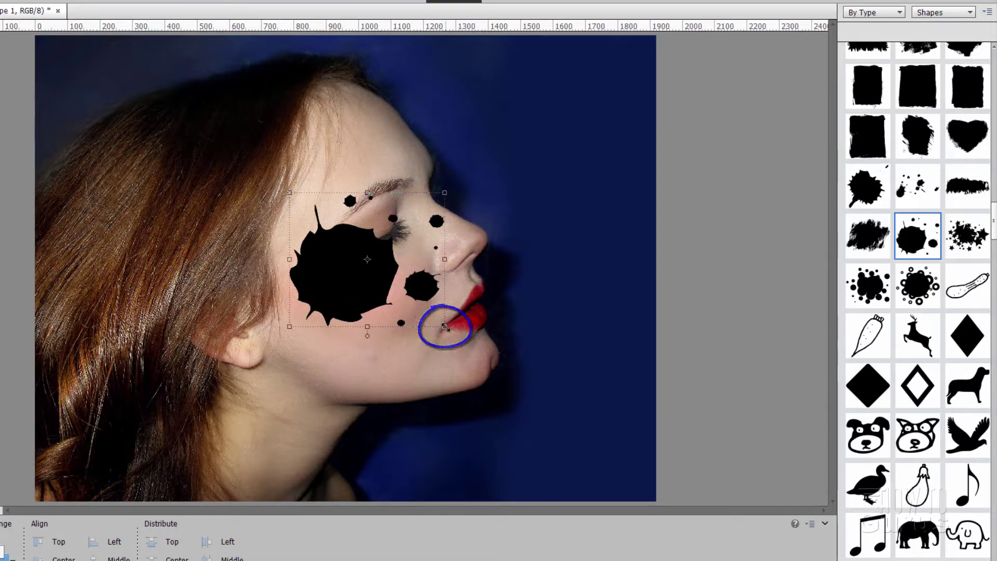
drag(445, 327, 577, 486)
drag(411, 397, 429, 419)
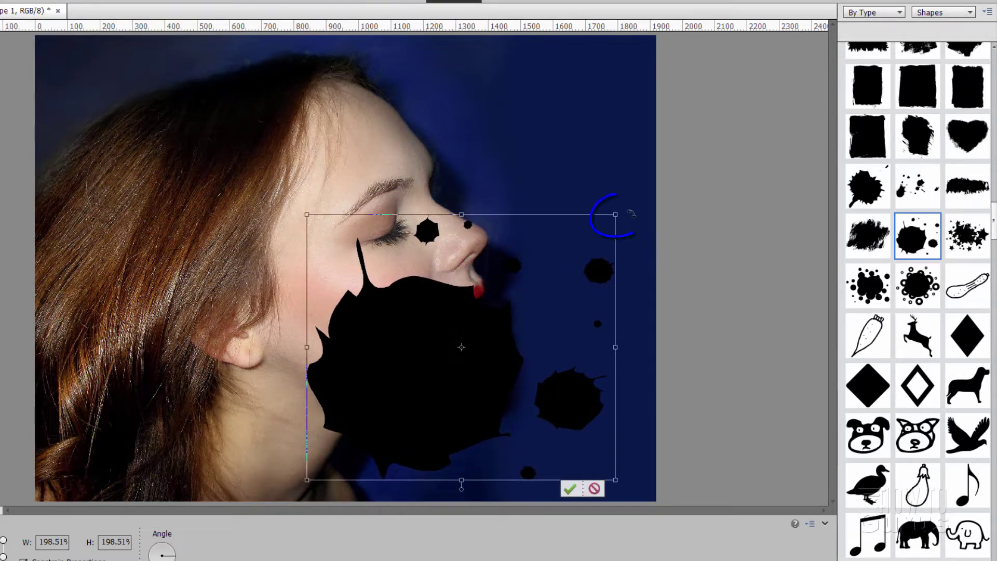
drag(631, 213, 574, 187)
drag(466, 407, 451, 406)
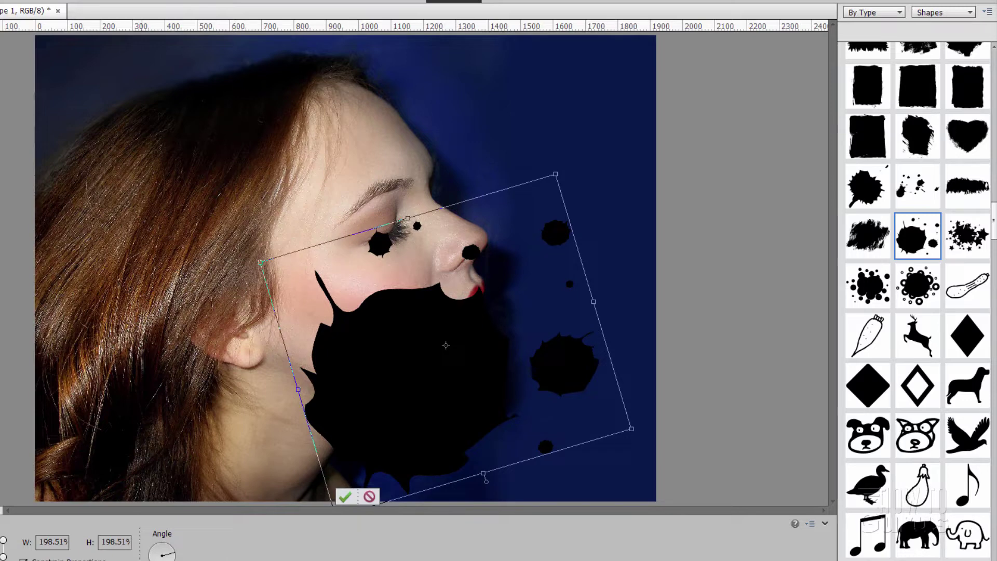
click(345, 498)
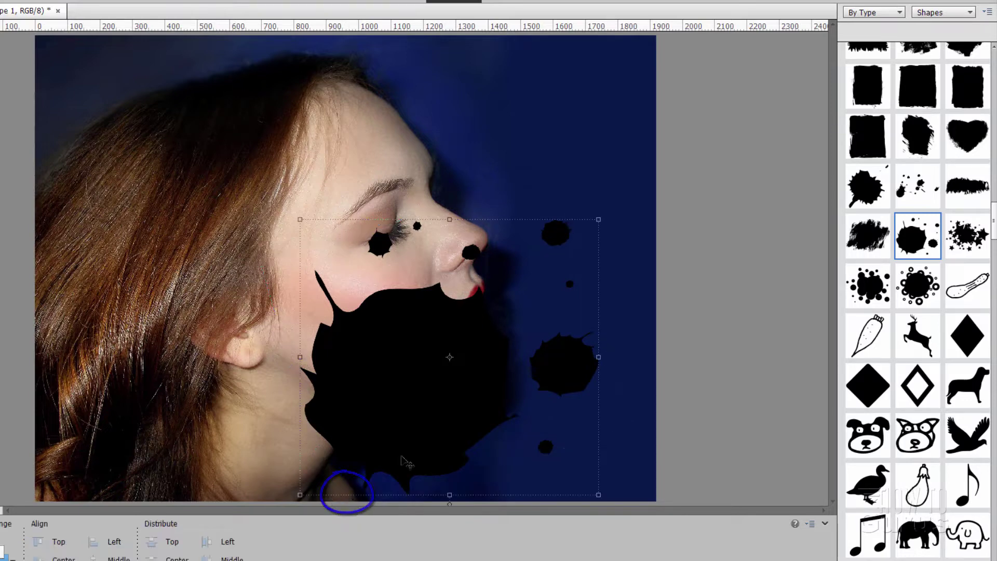
Add a second splatter shape, enlarge it and move it down-right over the face.
double_click(918, 235)
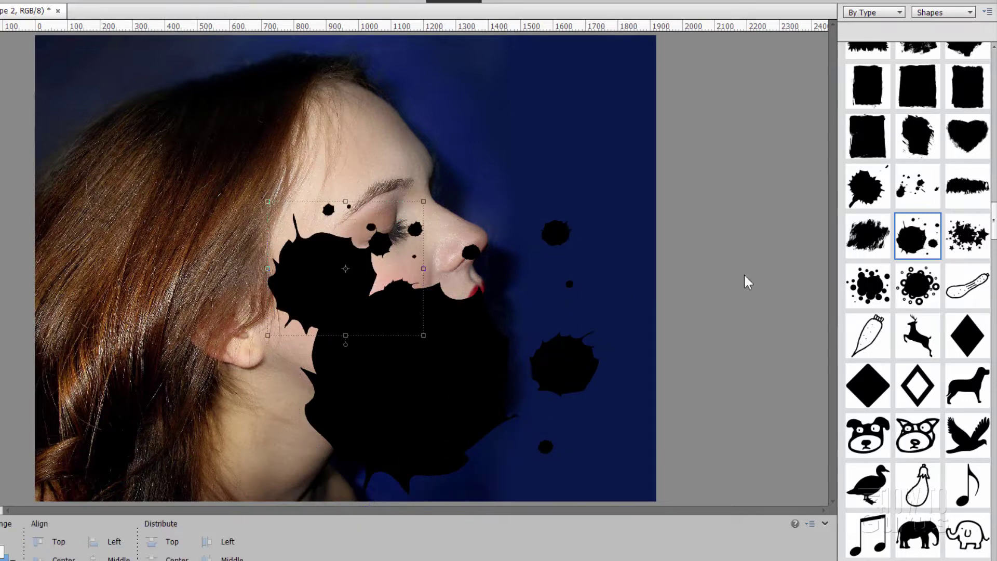
drag(424, 202, 540, 310)
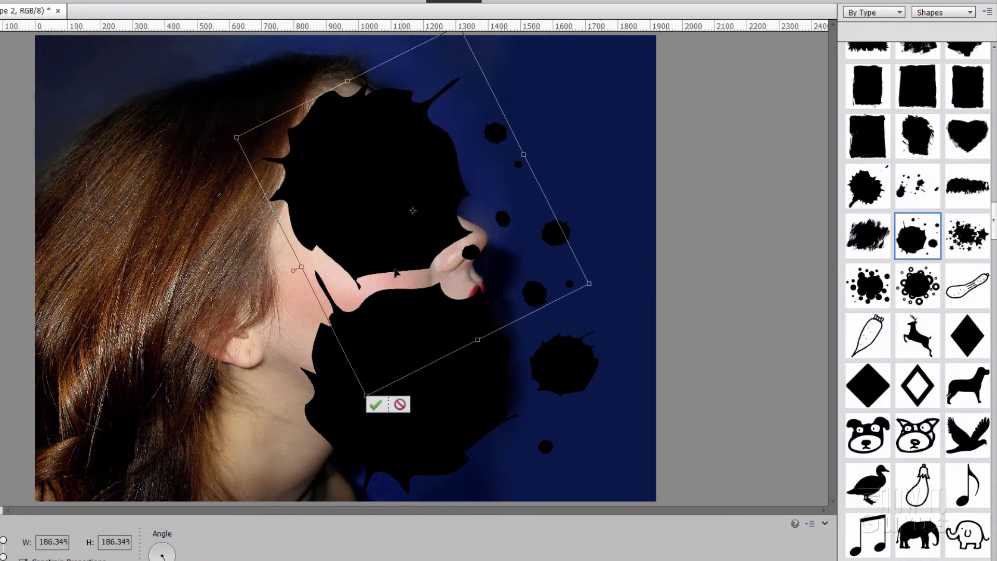
drag(389, 239, 454, 303)
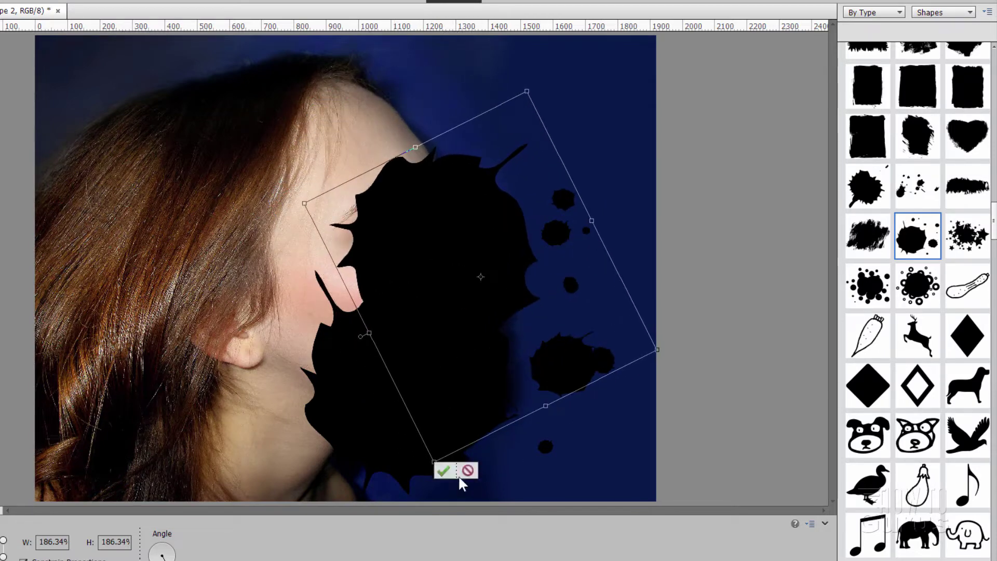
click(443, 470)
Add a third splatter, rotate it about 40° clockwise and enlarge it to about 162%.
drag(914, 238, 409, 265)
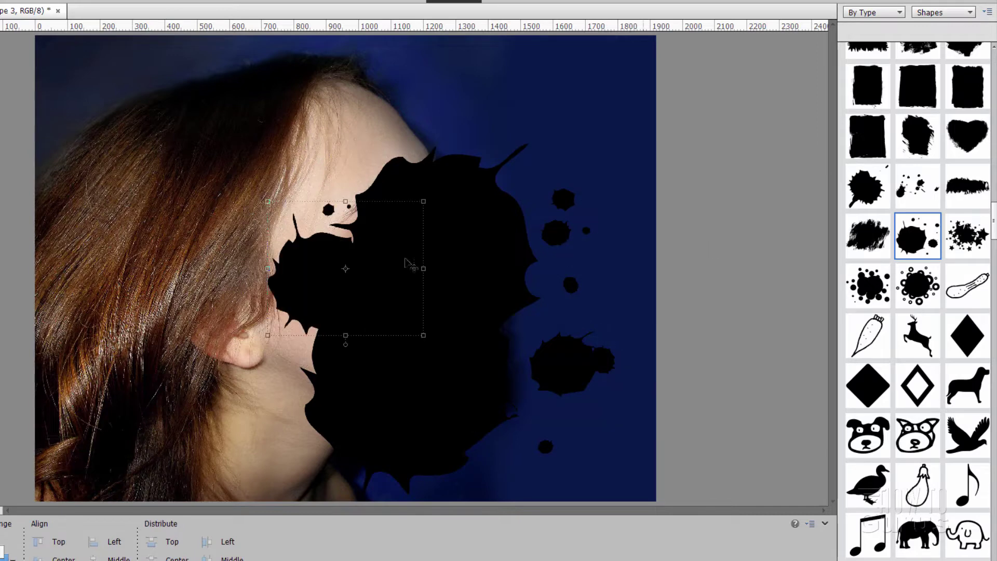
drag(353, 294, 342, 281)
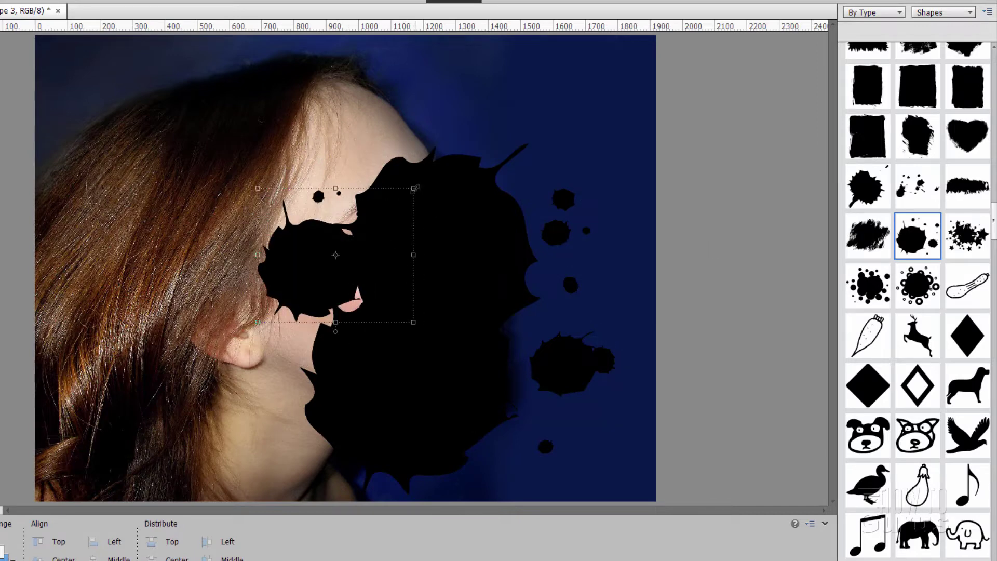
drag(421, 184, 445, 253)
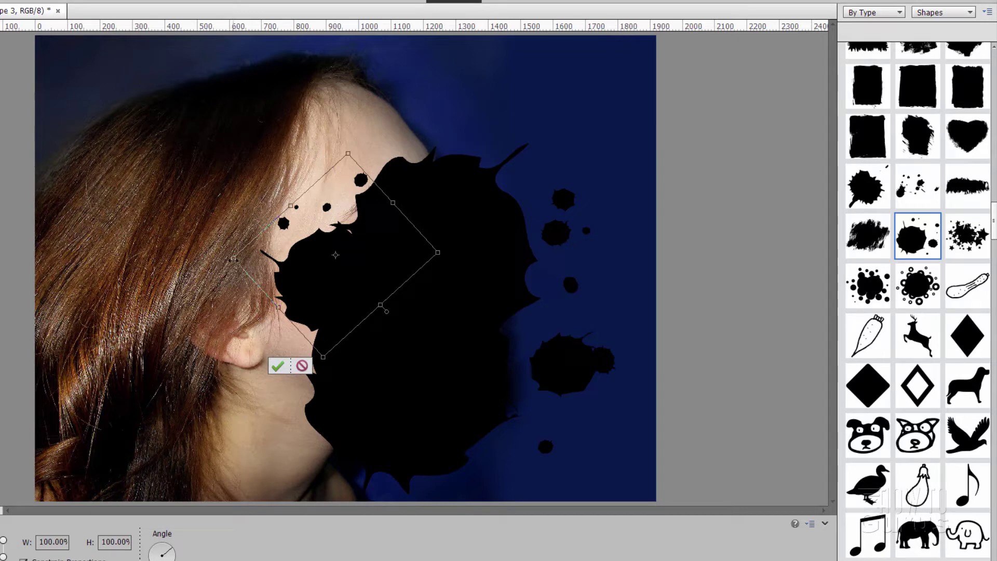
drag(234, 258, 107, 260)
drag(261, 294, 309, 267)
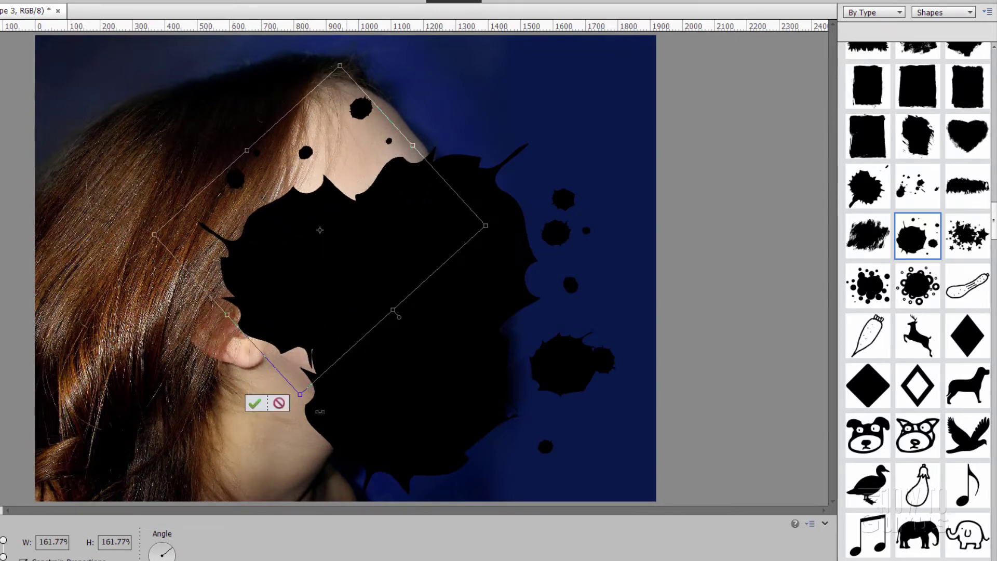
click(254, 404)
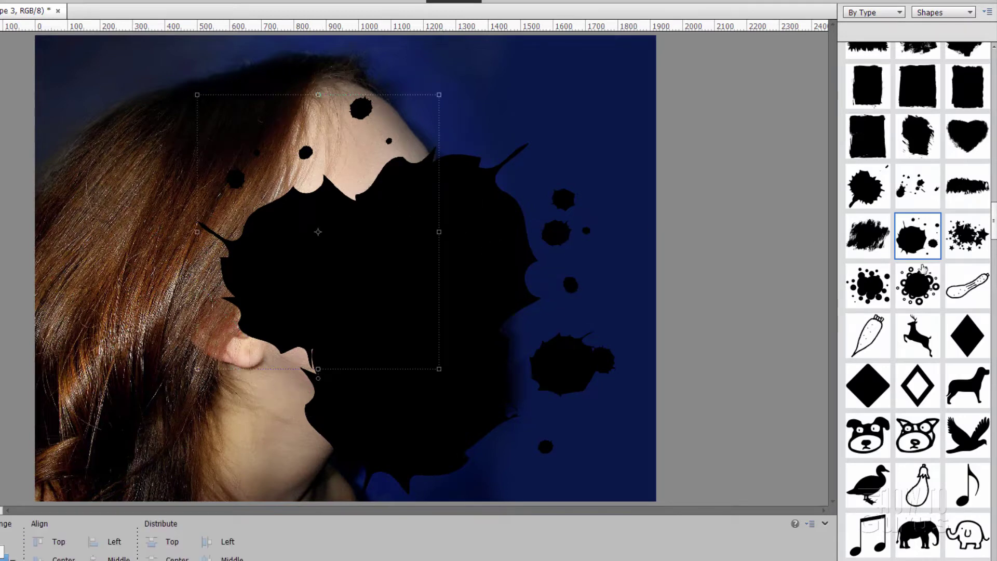
Draw another splatter, enlarge it to about 181% and nudge it up-right.
drag(368, 253, 236, 370)
drag(301, 424, 426, 533)
drag(287, 462, 293, 435)
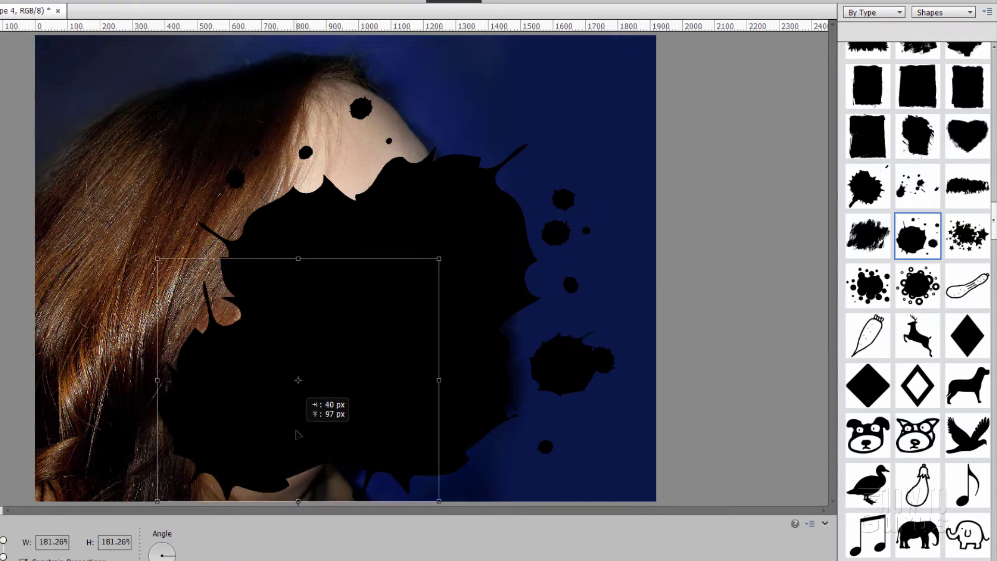
click(397, 494)
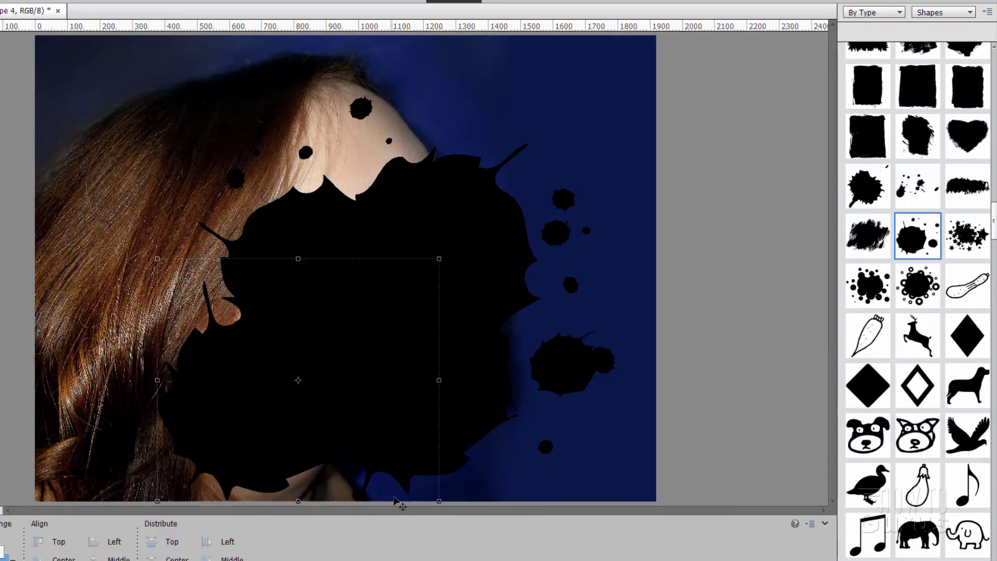
drag(275, 450, 287, 437)
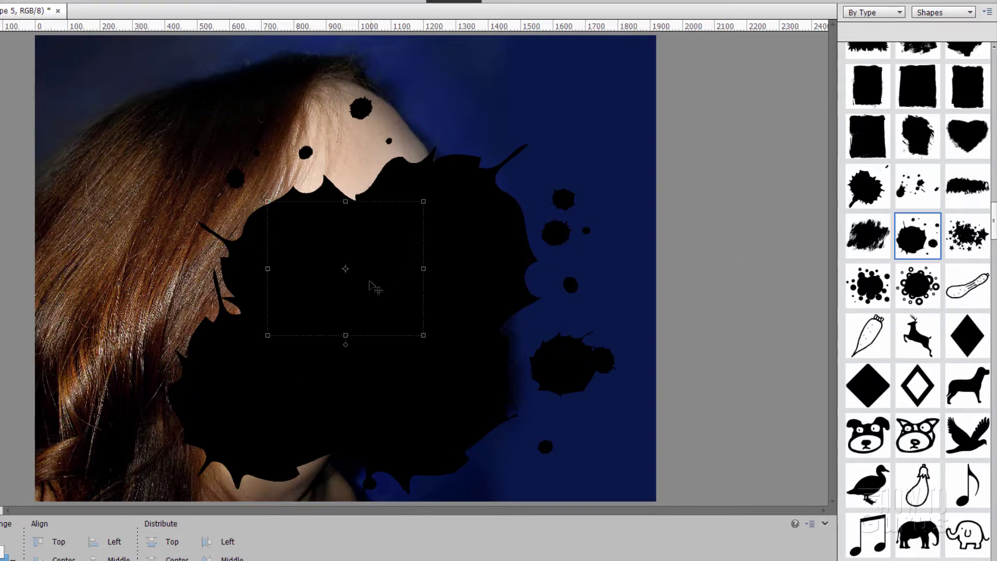
Draw a fifth splatter, rotate it to about -138° and move it left.
mouse_move(190, 248)
mouse_down()
mouse_move(285, 187)
mouse_move(360, 101)
mouse_move(454, 21)
mouse_up()
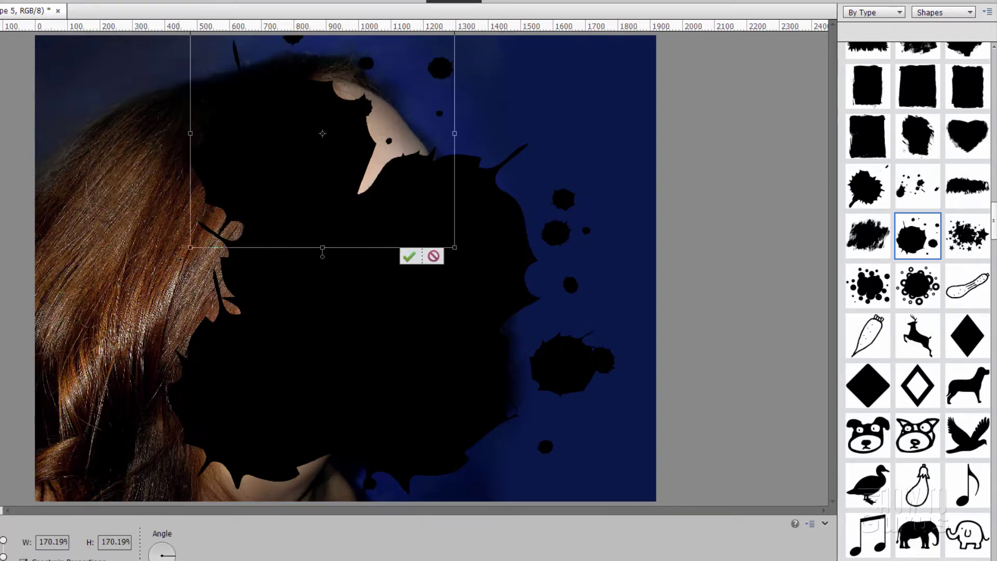
drag(323, 257, 540, 62)
drag(367, 147, 267, 164)
click(229, 318)
Add a sixth splatter and enlarge it toward the upper right over the head.
double_click(942, 247)
drag(389, 258, 378, 172)
drag(464, 98, 566, 26)
drag(411, 134, 421, 148)
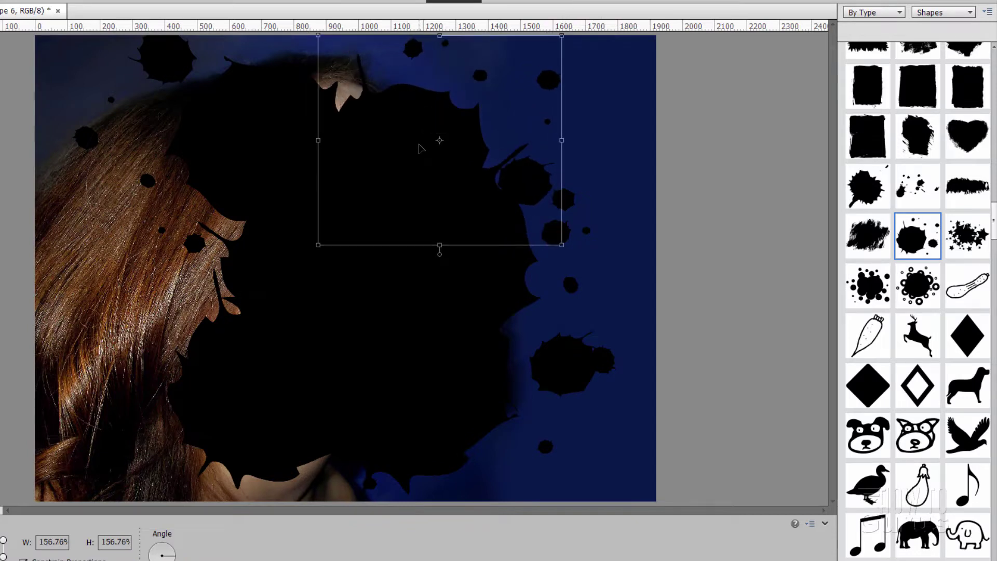
click(516, 252)
Add seventh and eighth splatters and move them left and down-left onto the hair.
double_click(918, 236)
drag(401, 305, 245, 232)
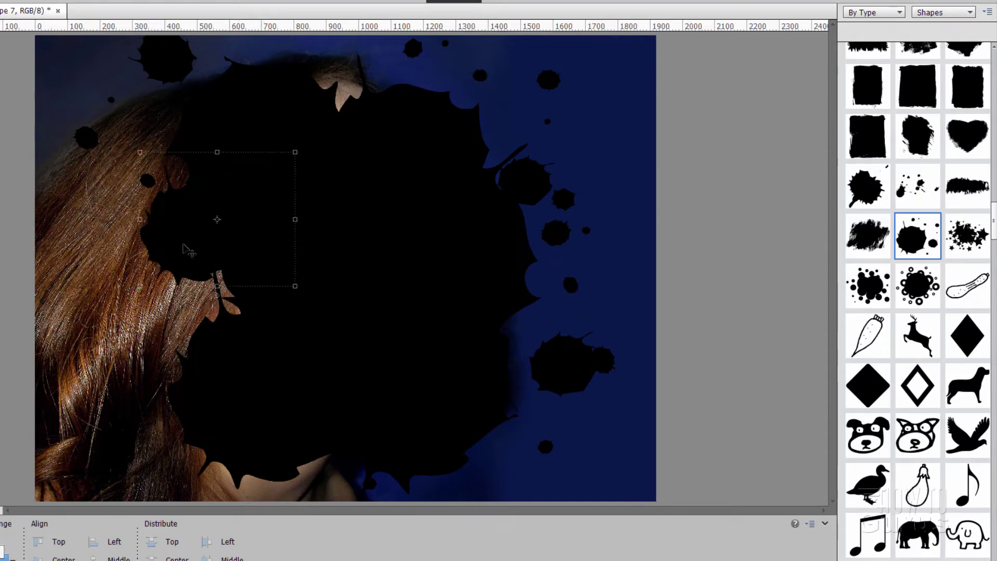
double_click(931, 236)
drag(345, 307, 113, 378)
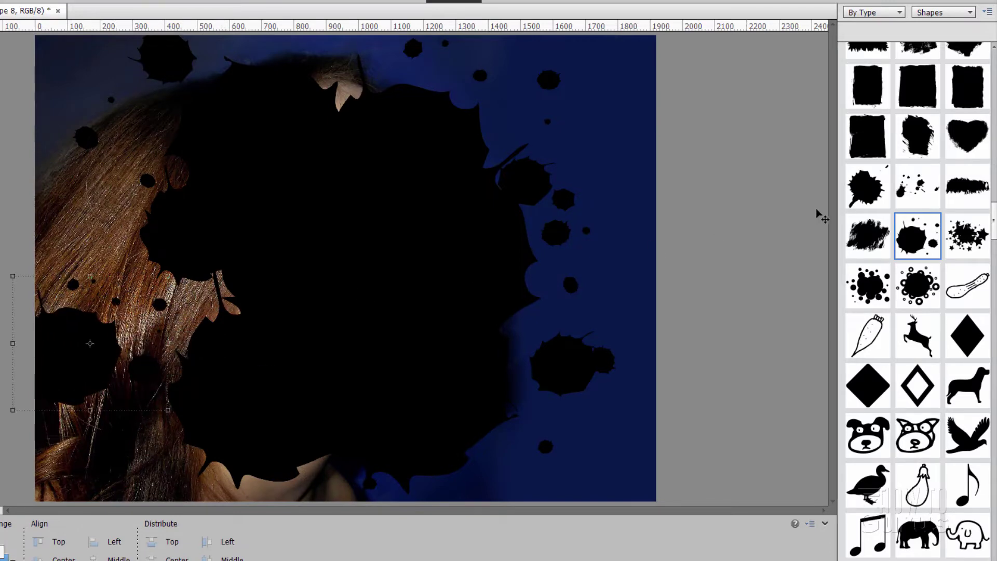
Add ninth and tenth drop splatters, placing them over the hair and upper right.
double_click(924, 191)
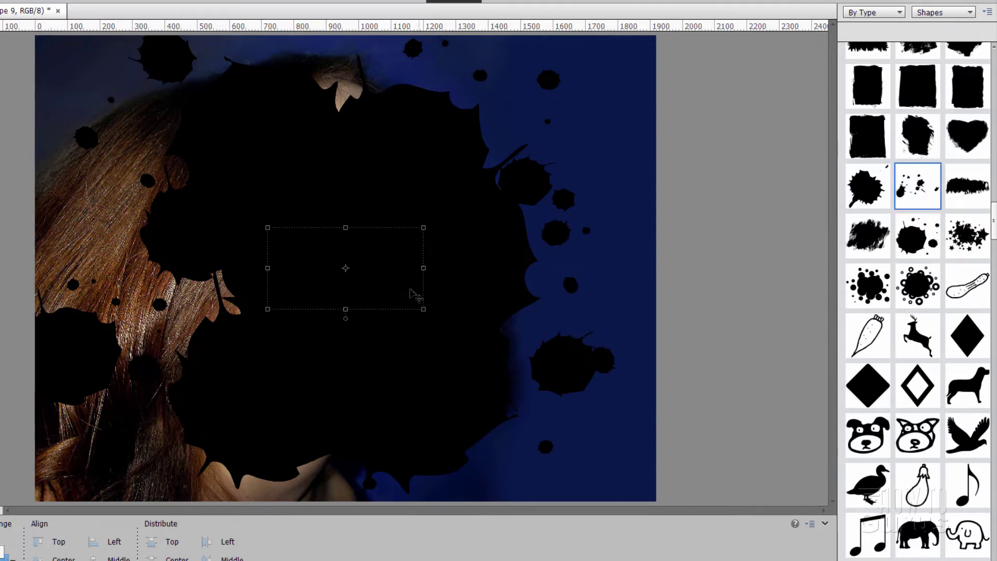
drag(405, 286, 222, 171)
double_click(927, 189)
drag(366, 281, 542, 129)
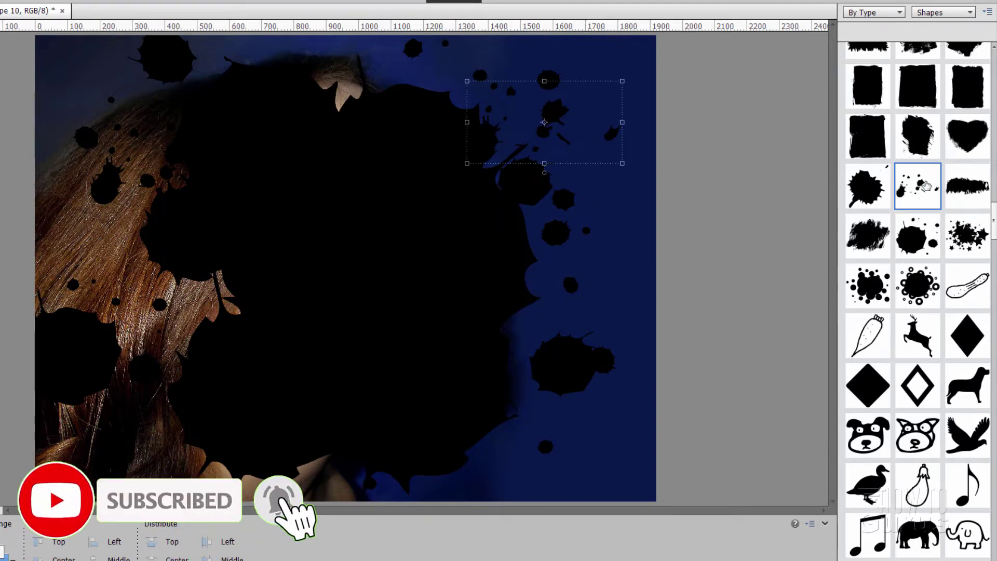
Add an eleventh splatter at the lower right, rotated about 90° counter-clockwise.
click(549, 311)
drag(371, 284, 516, 436)
drag(577, 377, 401, 302)
drag(526, 482, 525, 456)
click(474, 488)
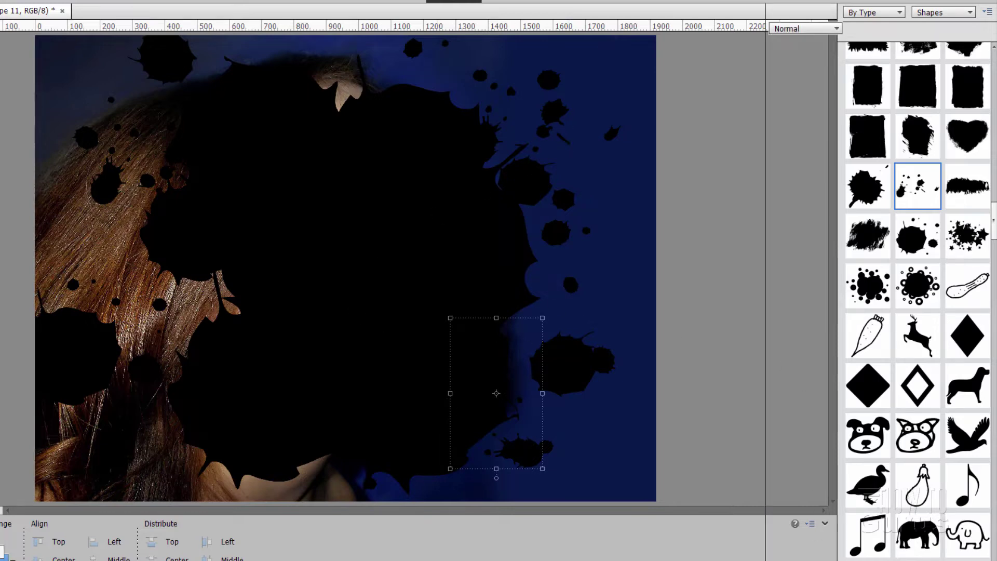
Select all eleven shape layers and merge them into one Shape 11 layer.
key(F11)
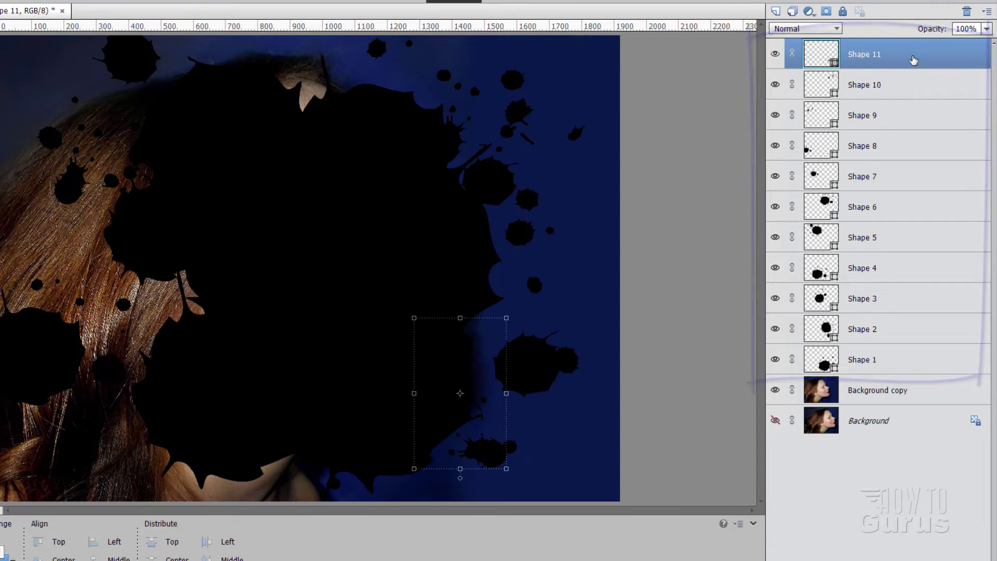
key(shift)
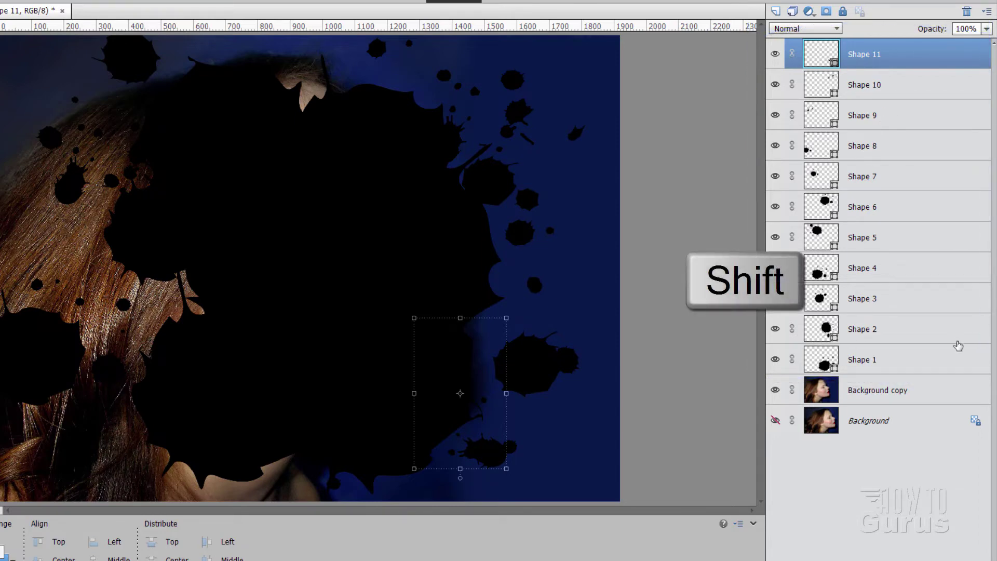
shift+click(870, 368)
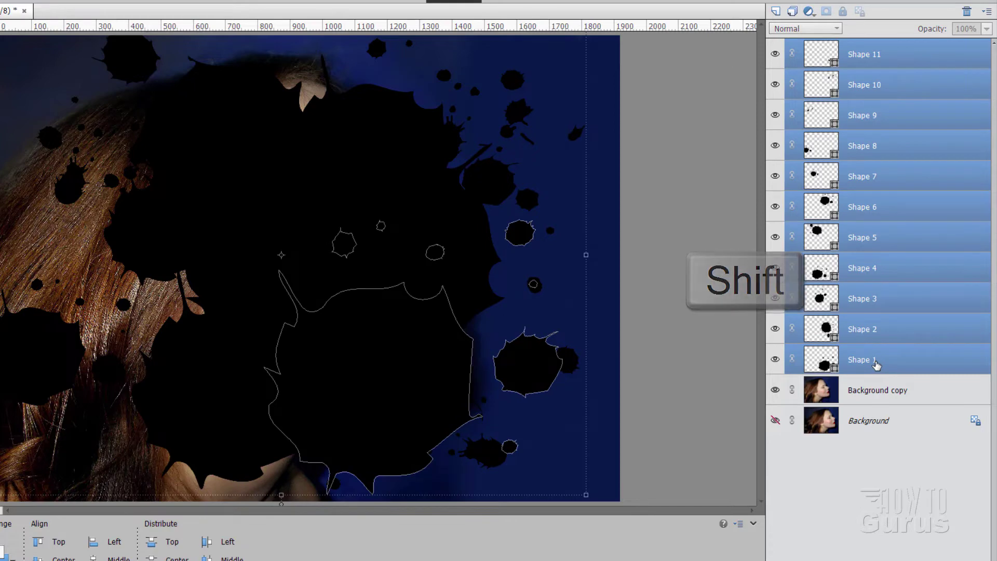
right_click(861, 366)
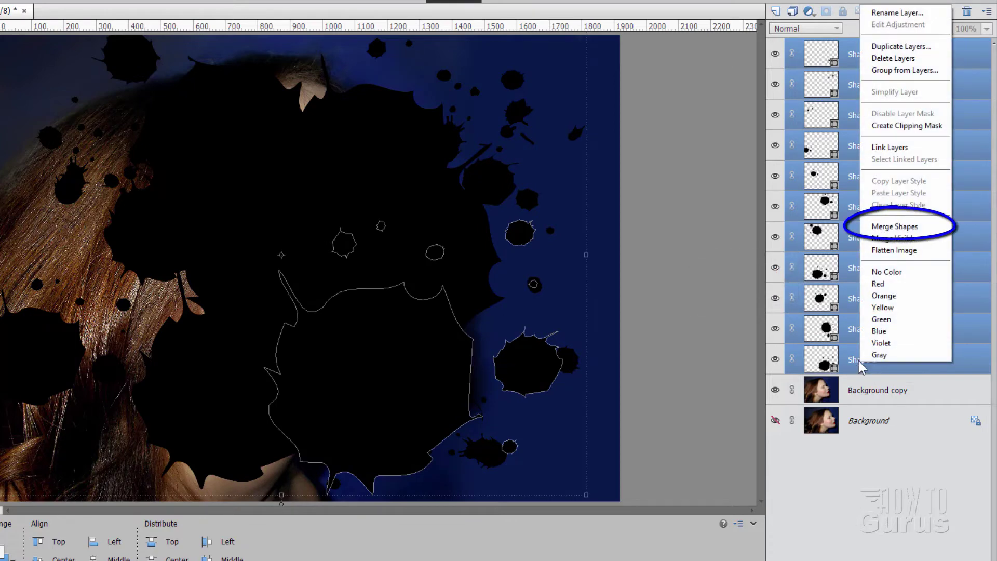
click(896, 227)
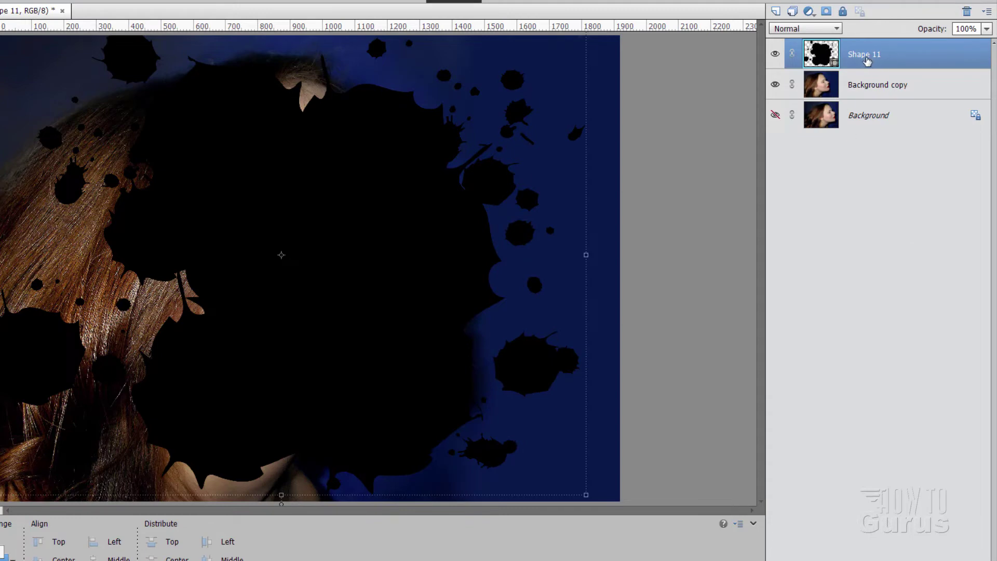
Load the merged Shape 11 splatter outline as a selection.
key(ctrl)
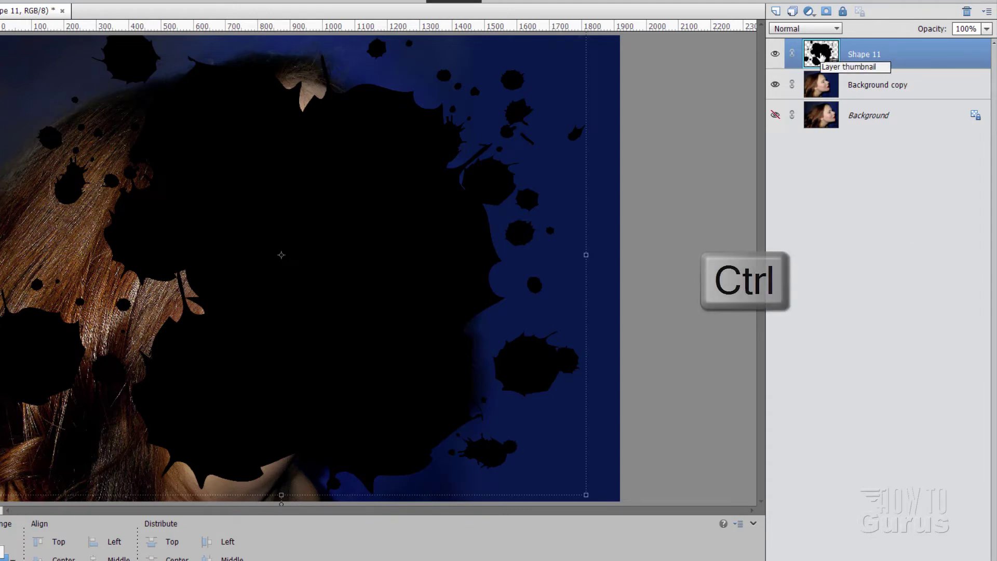
ctrl+click(824, 57)
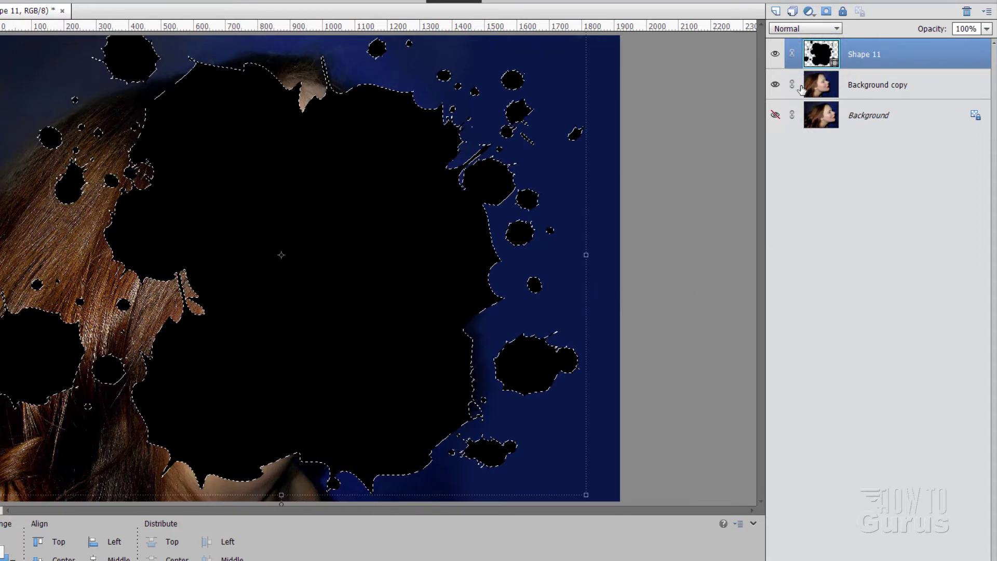
click(866, 89)
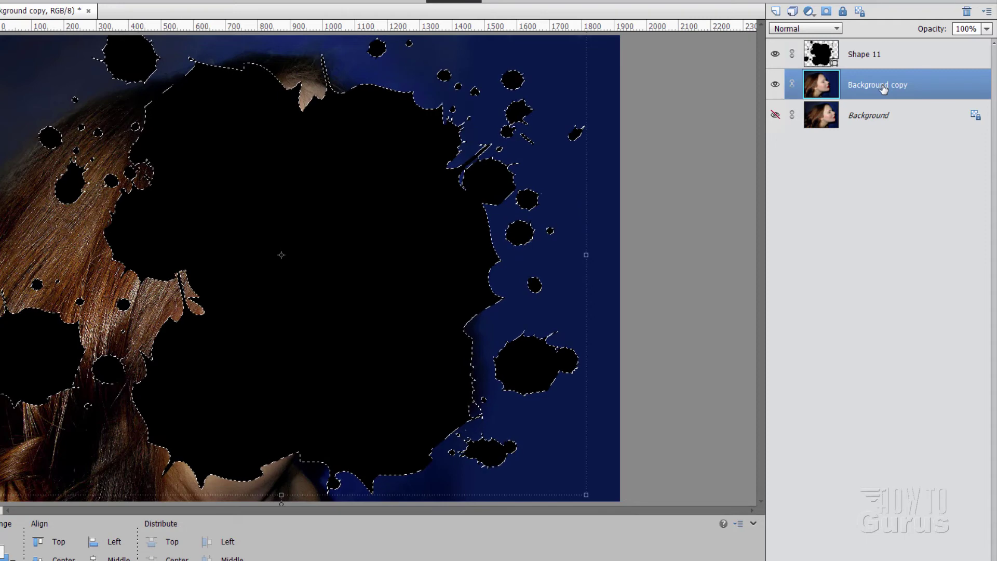
Mask Background copy to the splatter, hide Shape 11, then unlink and nudge the portrait left.
click(827, 12)
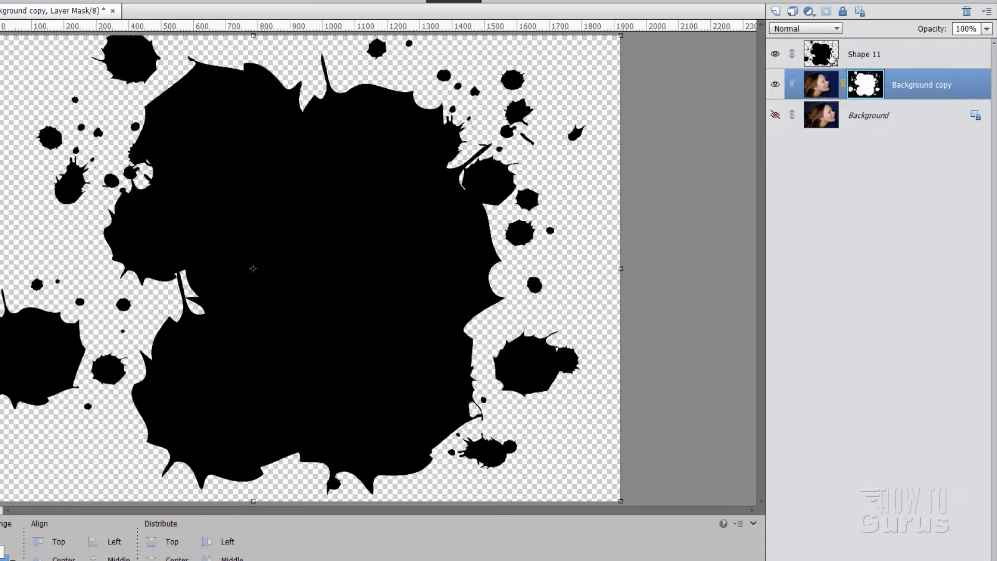
click(776, 54)
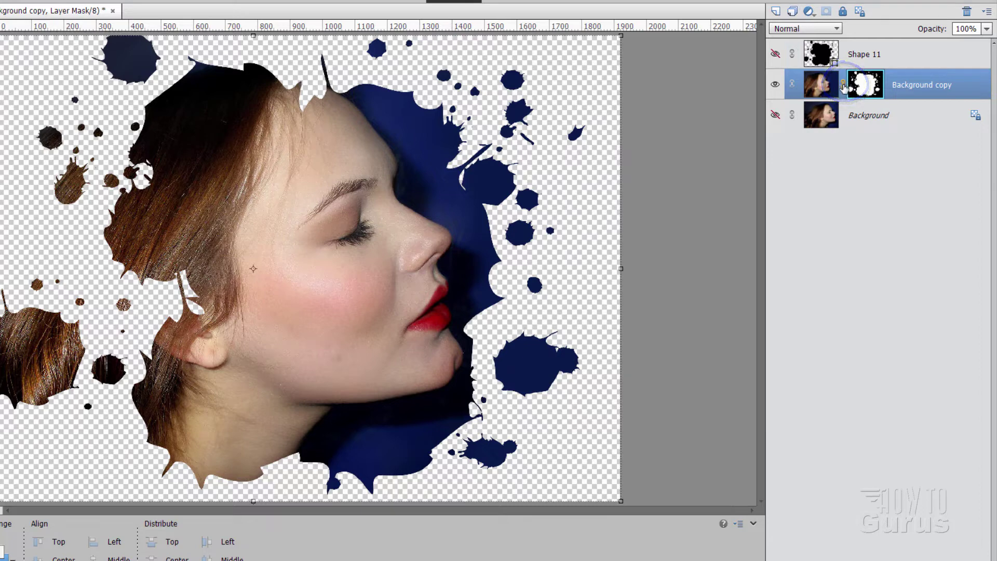
click(843, 85)
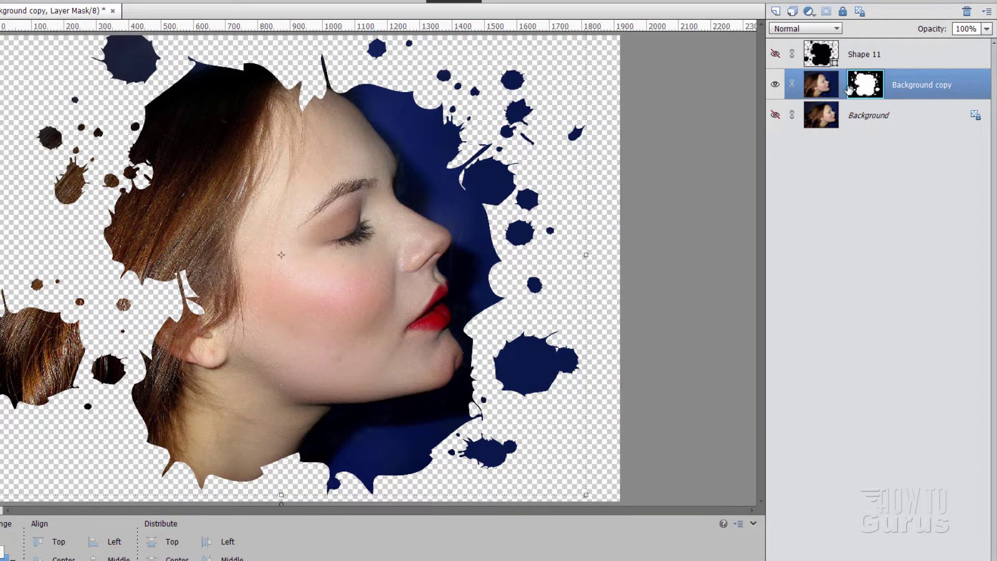
click(826, 88)
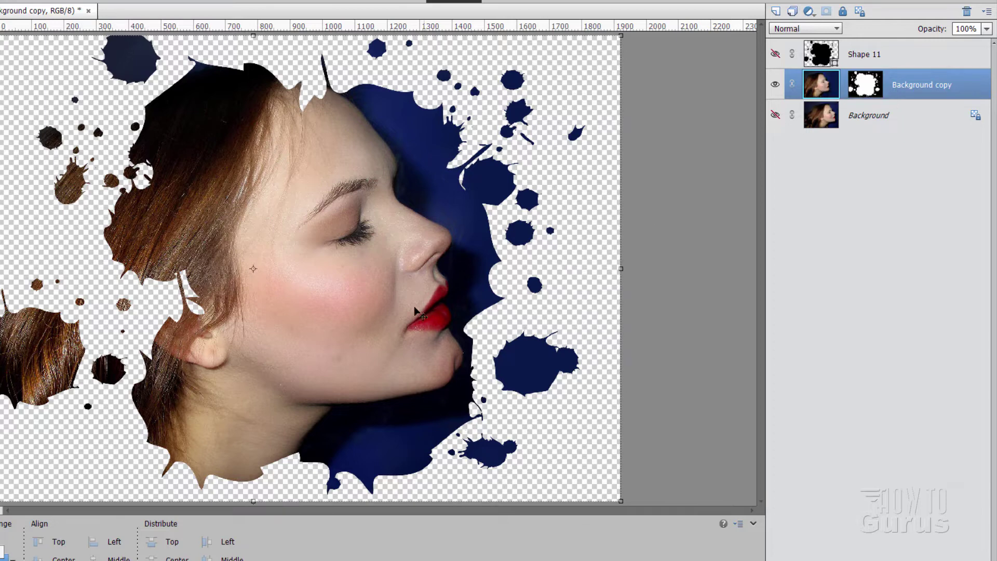
drag(386, 326, 360, 330)
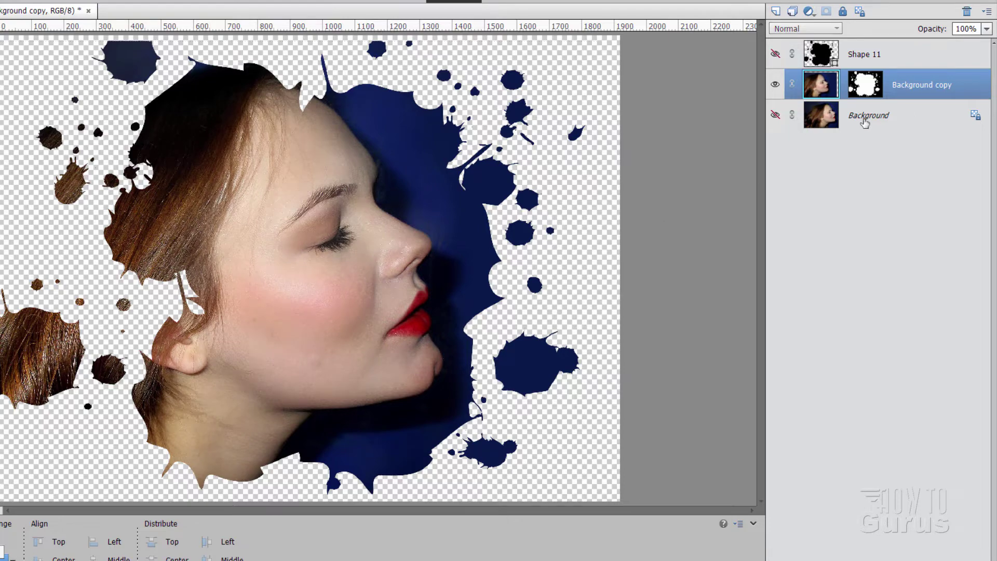
Add a white (ffffff) Color Fill 1 layer directly above the Background layer.
click(907, 121)
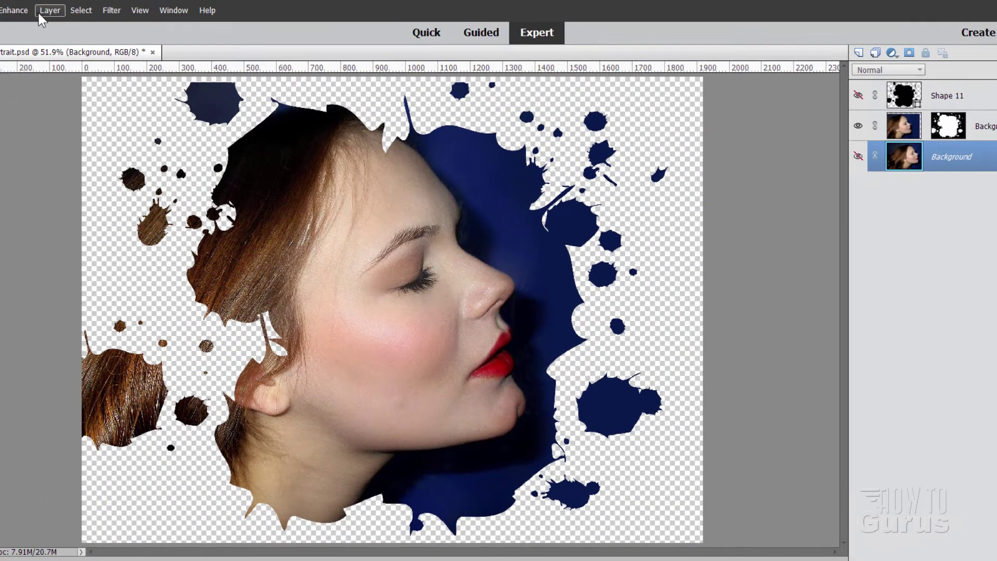
click(39, 13)
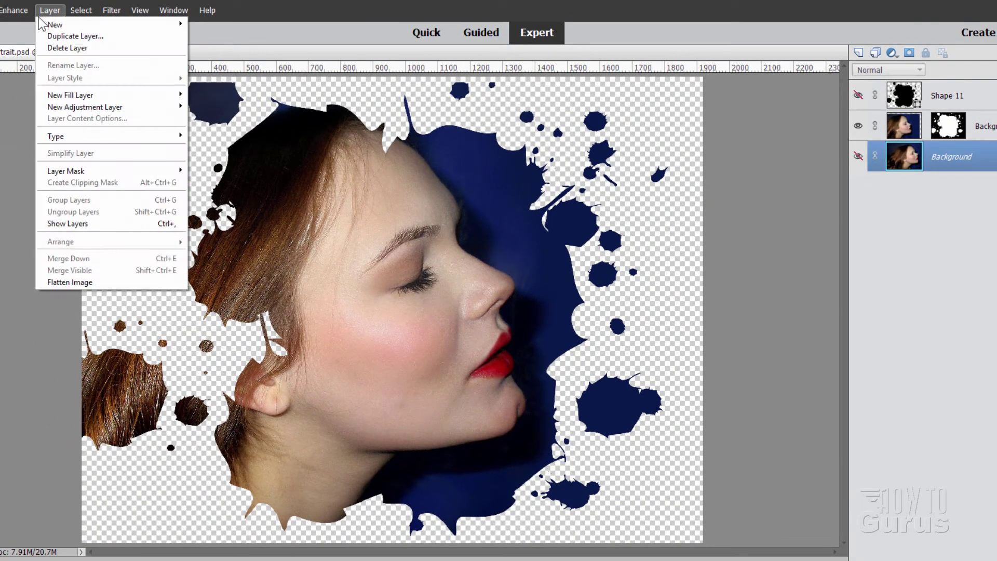
mouse_move(61, 95)
click(227, 94)
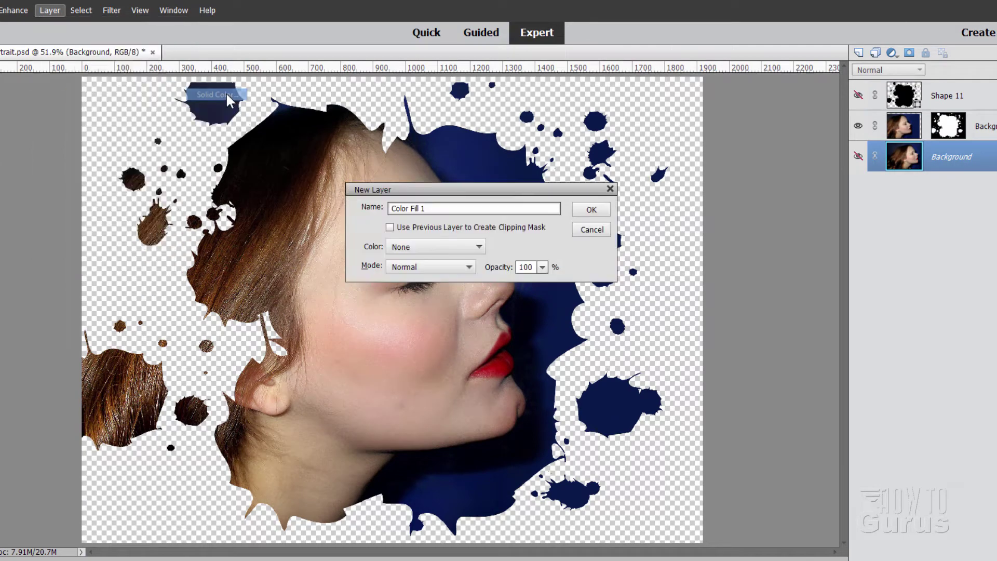
click(589, 213)
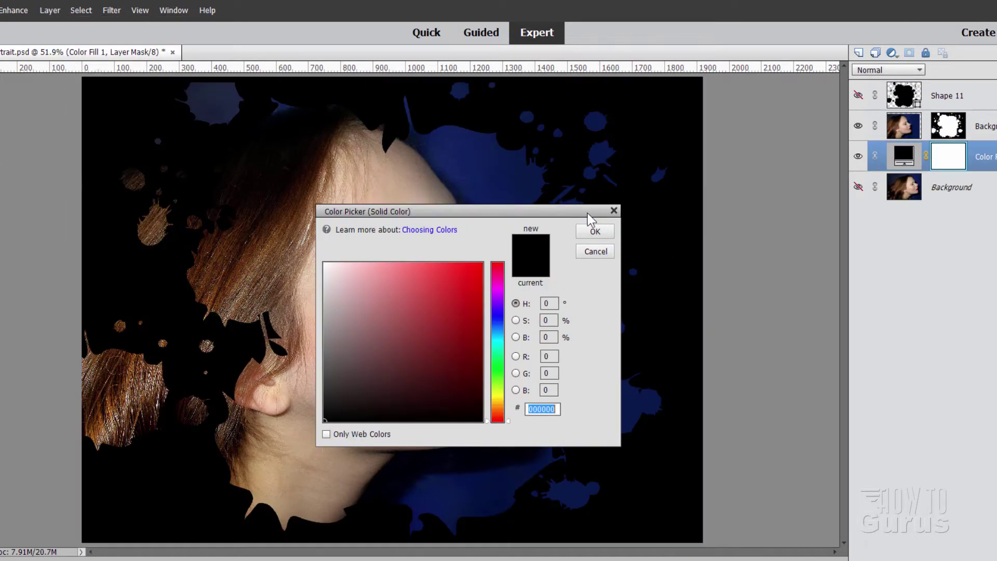
mouse_move(396, 318)
mouse_down()
mouse_move(319, 260)
mouse_move(335, 268)
mouse_up()
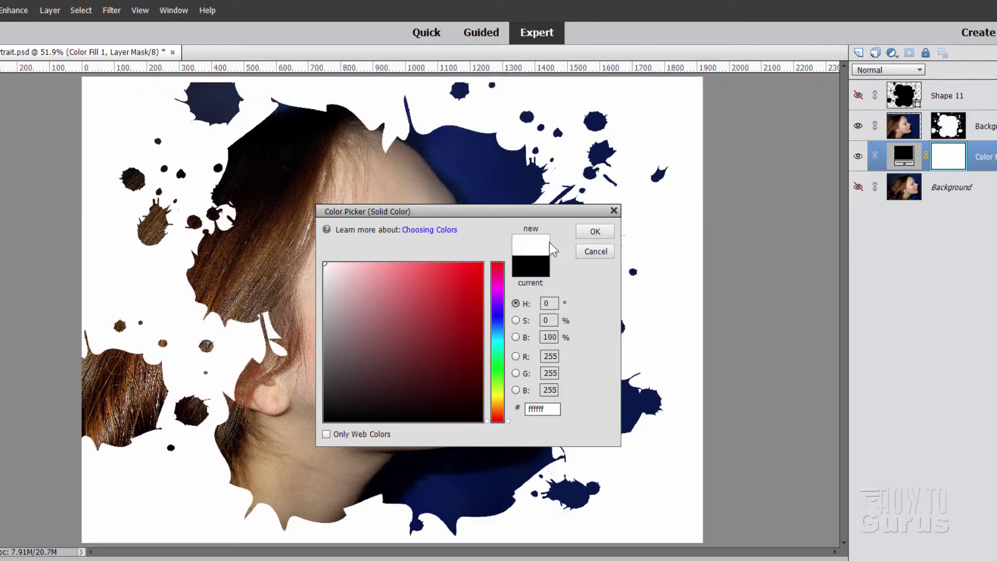
click(594, 231)
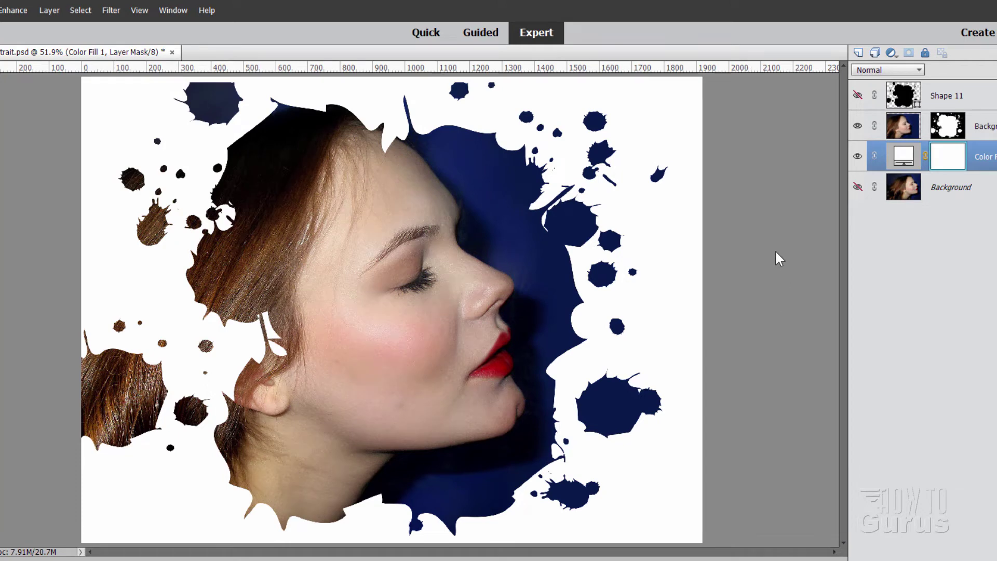
Add a new Gradient Fill layer above the Background copy portrait layer.
click(898, 131)
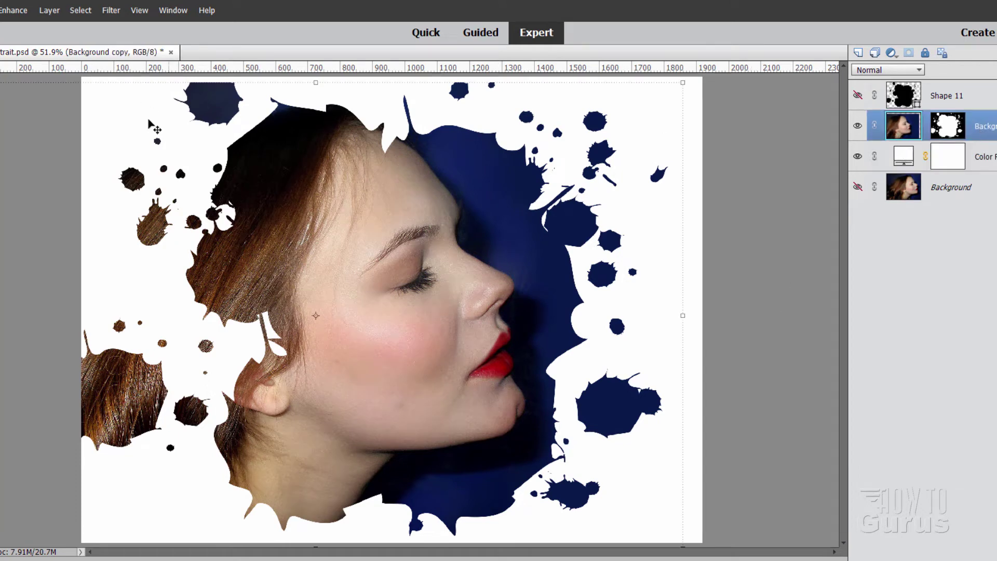
click(47, 9)
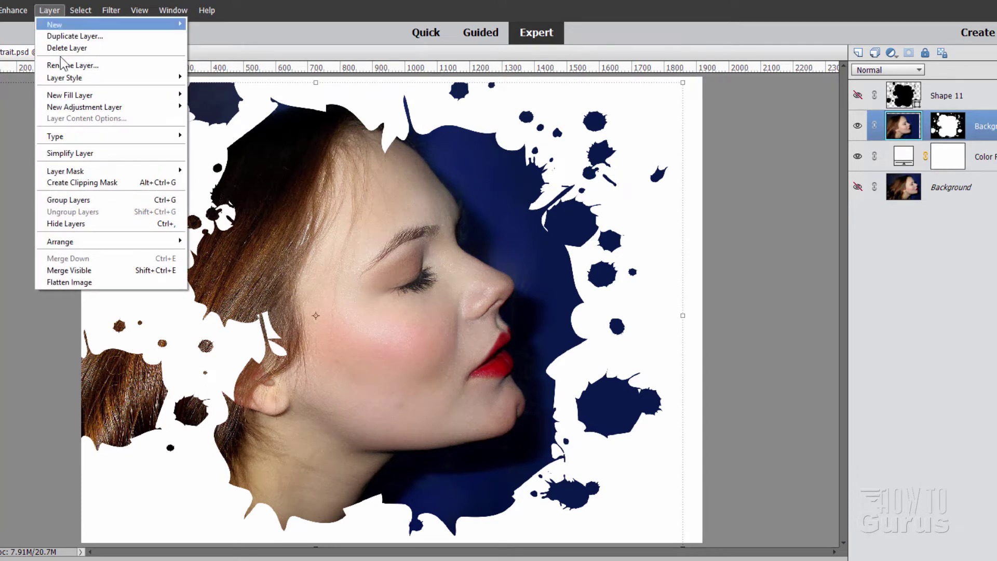
mouse_move(78, 95)
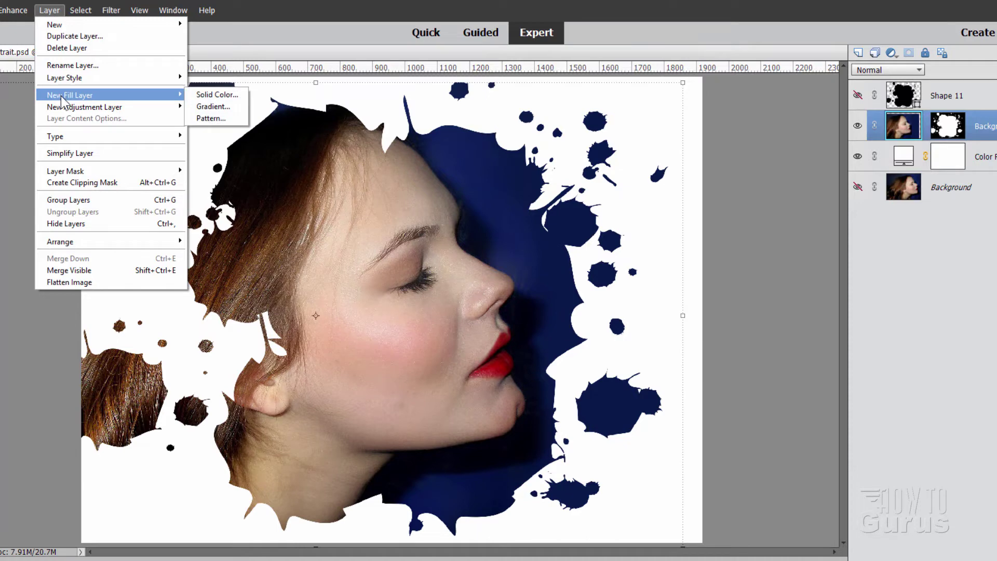
click(213, 106)
click(579, 211)
Use the Spectrums set's Medium Spectrum gradient at a 140° angle.
drag(722, 306, 803, 318)
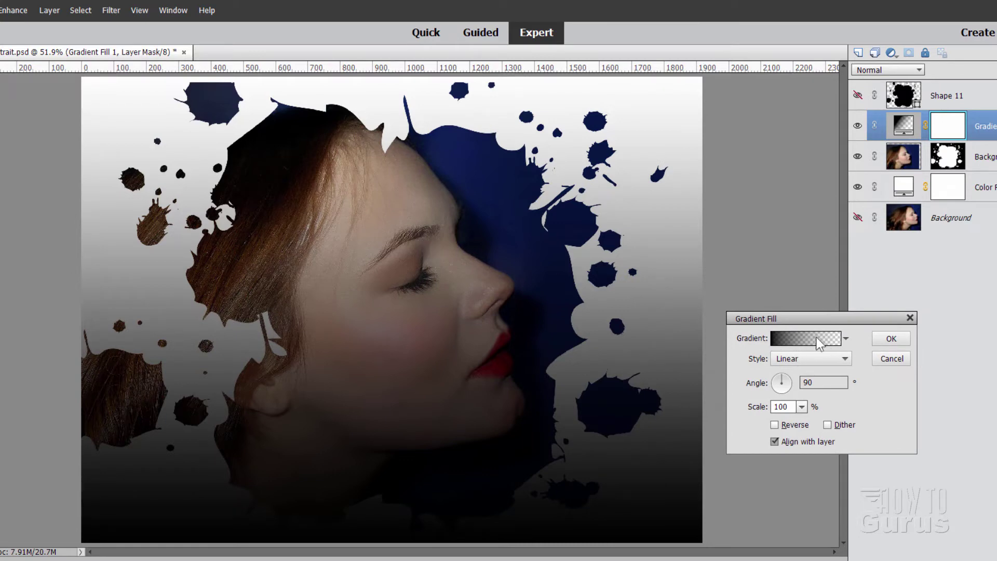
click(806, 338)
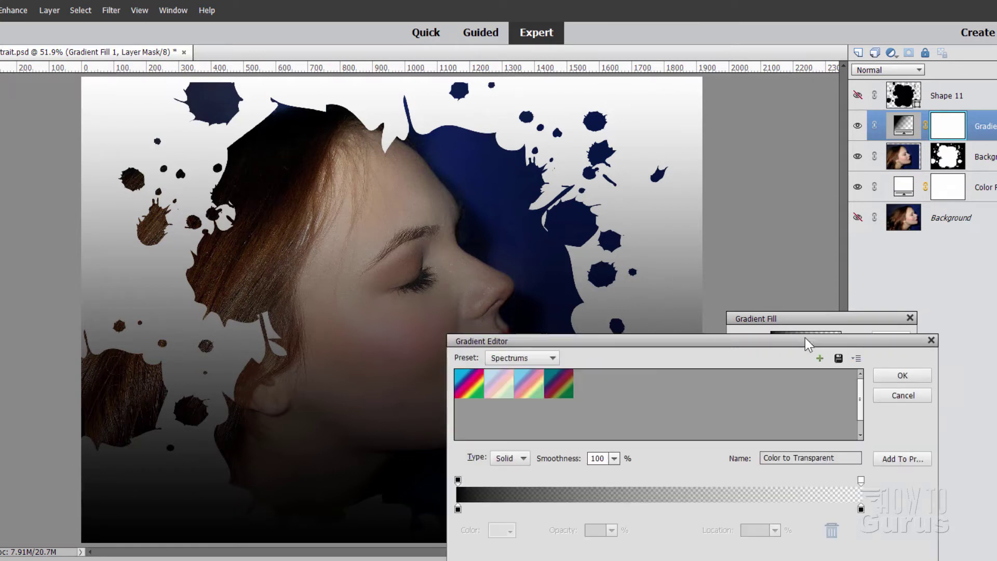
click(543, 359)
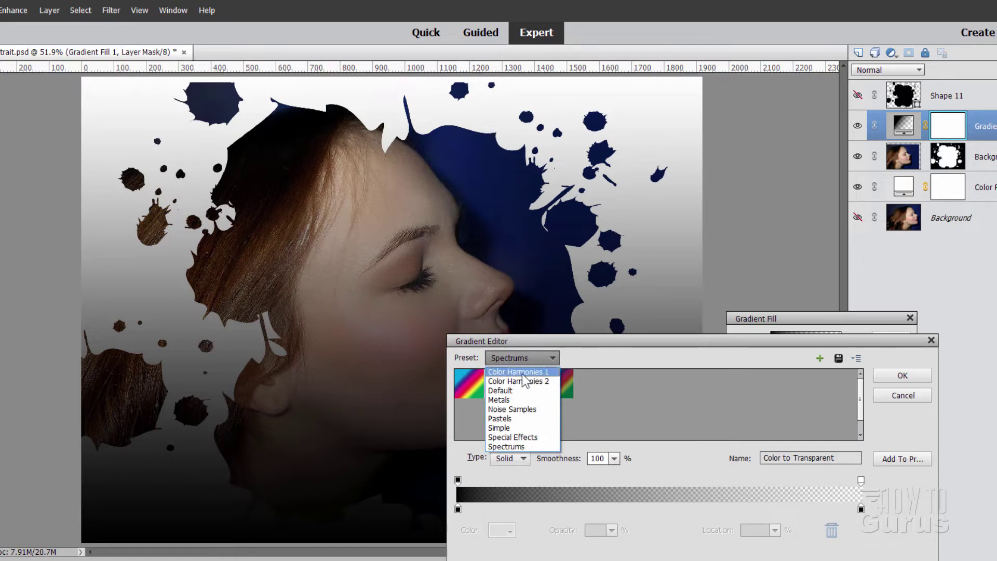
click(511, 447)
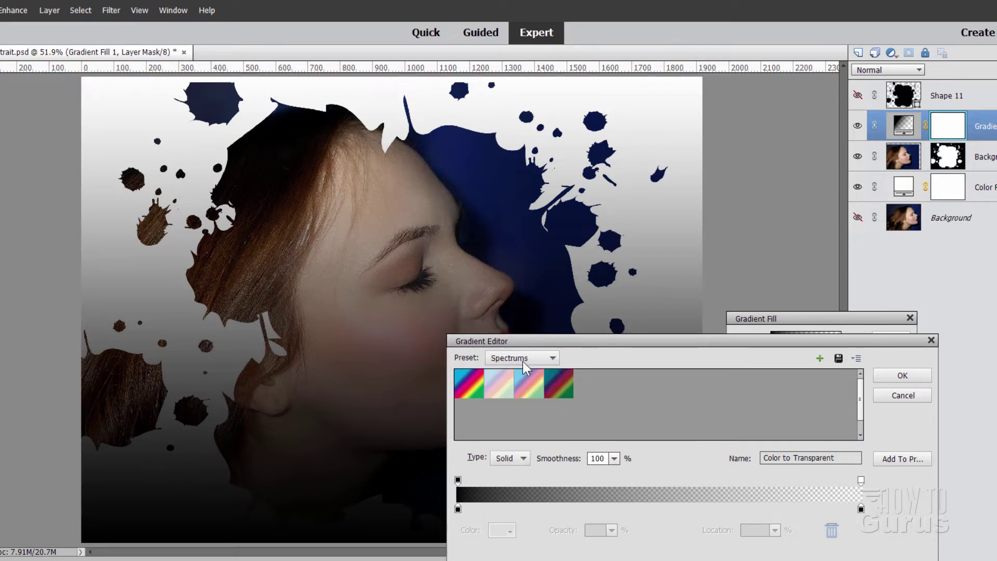
click(530, 384)
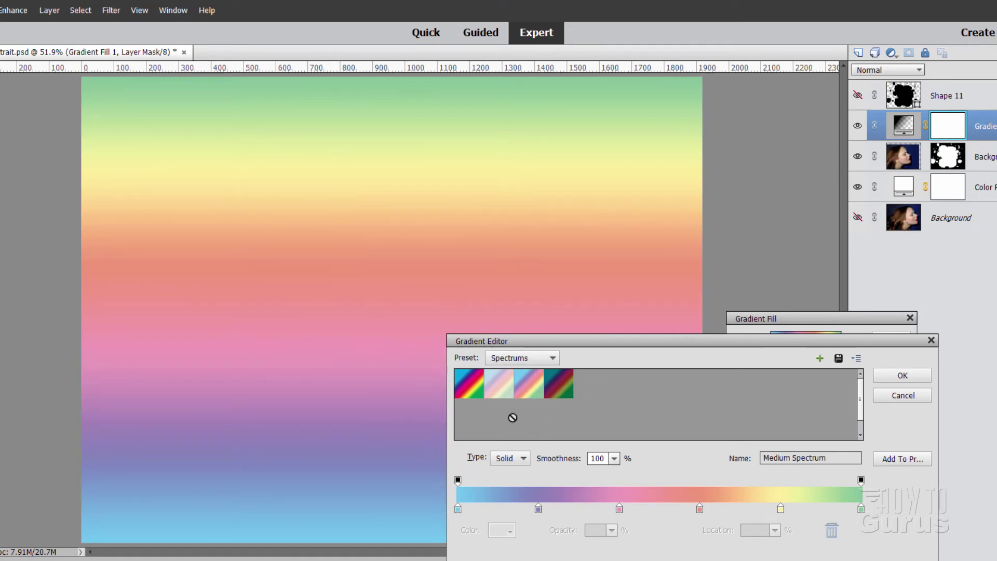
click(881, 379)
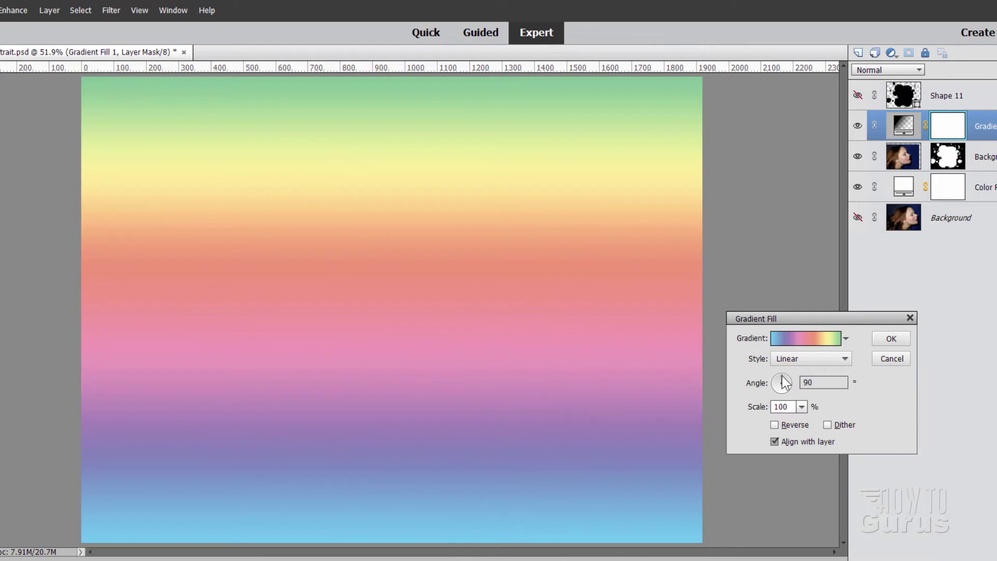
drag(775, 375, 771, 375)
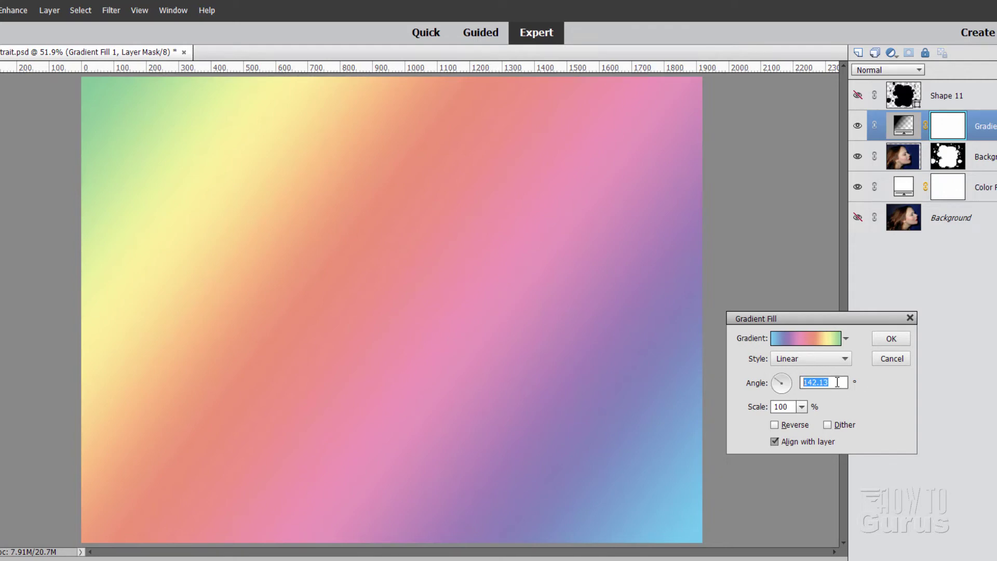
text(140)
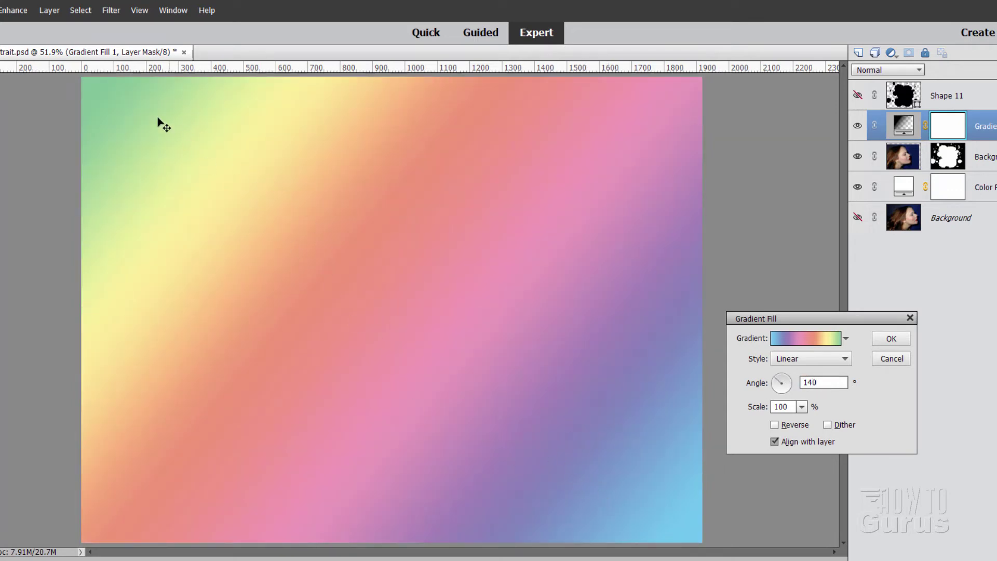
click(892, 339)
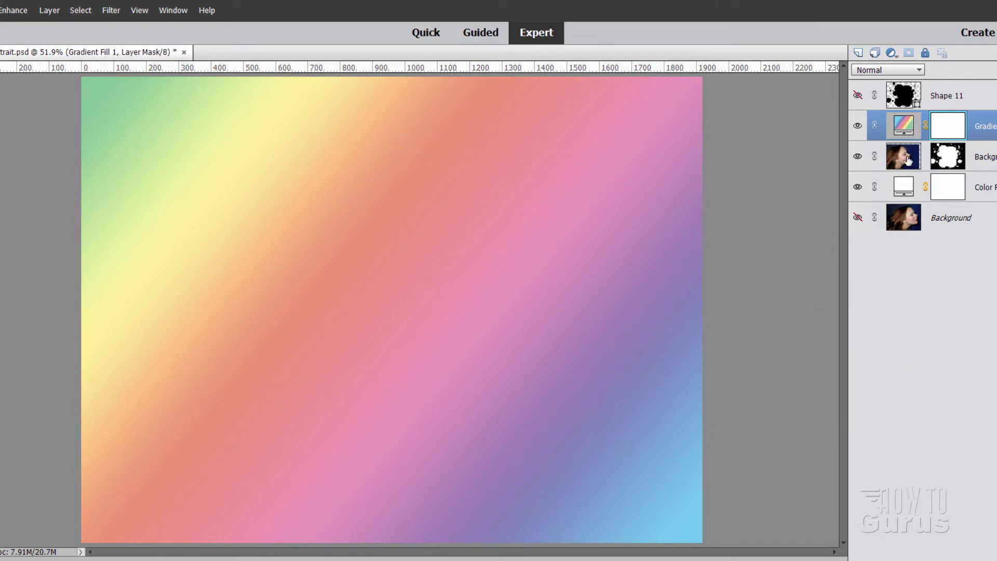
Switch the Gradient Fill 1 layer's blend mode to Linear Light.
click(918, 70)
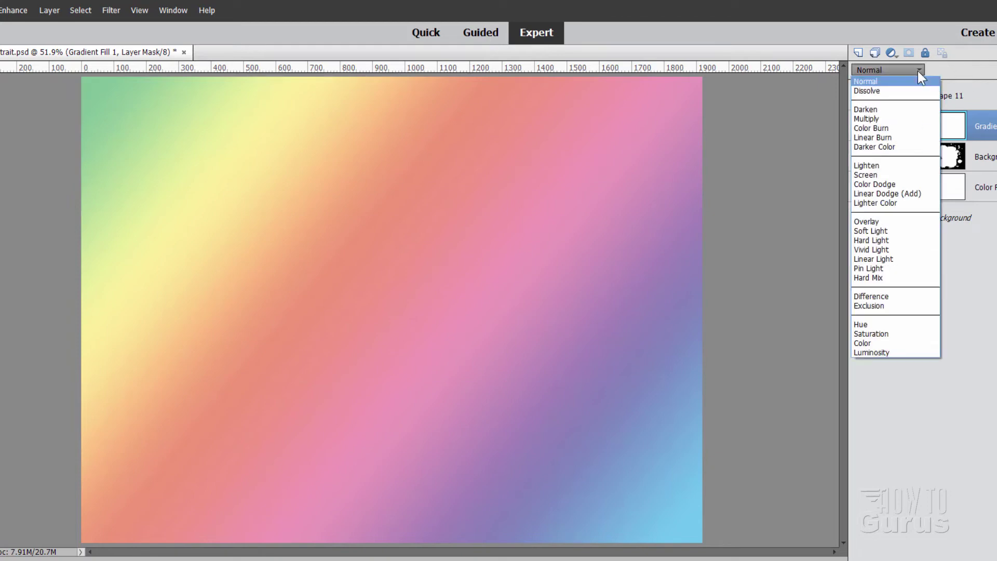
click(896, 259)
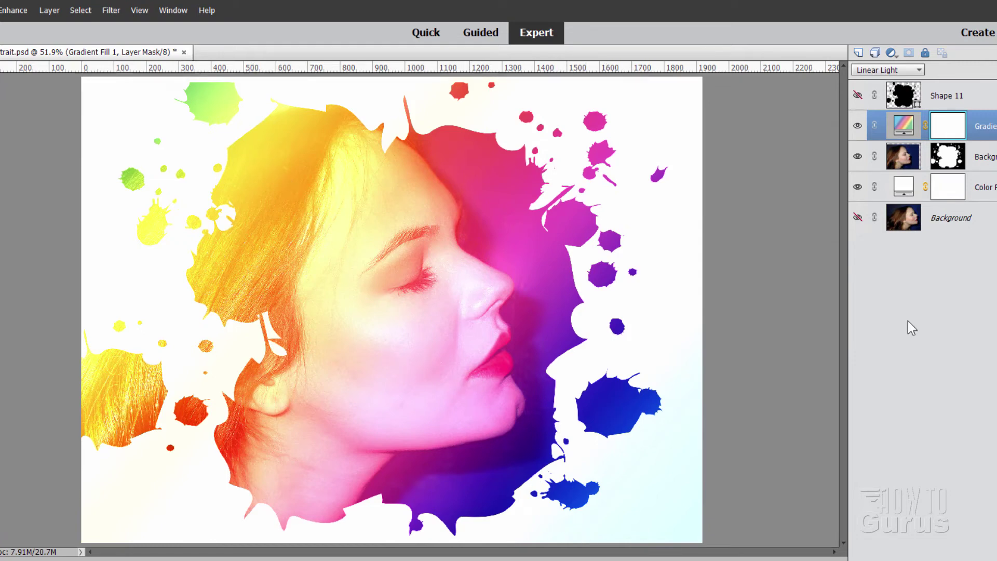
Add a Levels 1 adjustment layer clipped to the Background copy portrait.
click(902, 159)
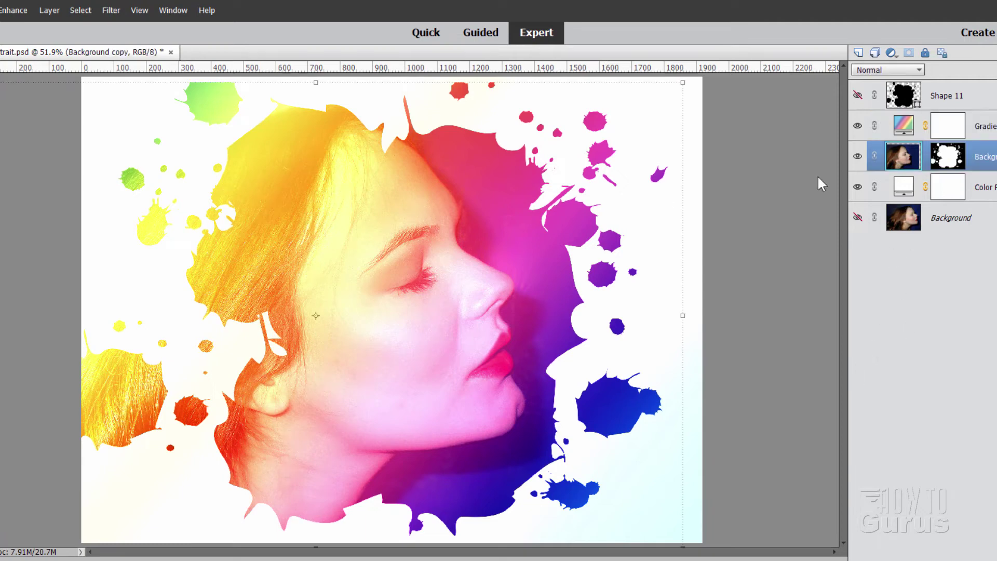
click(43, 11)
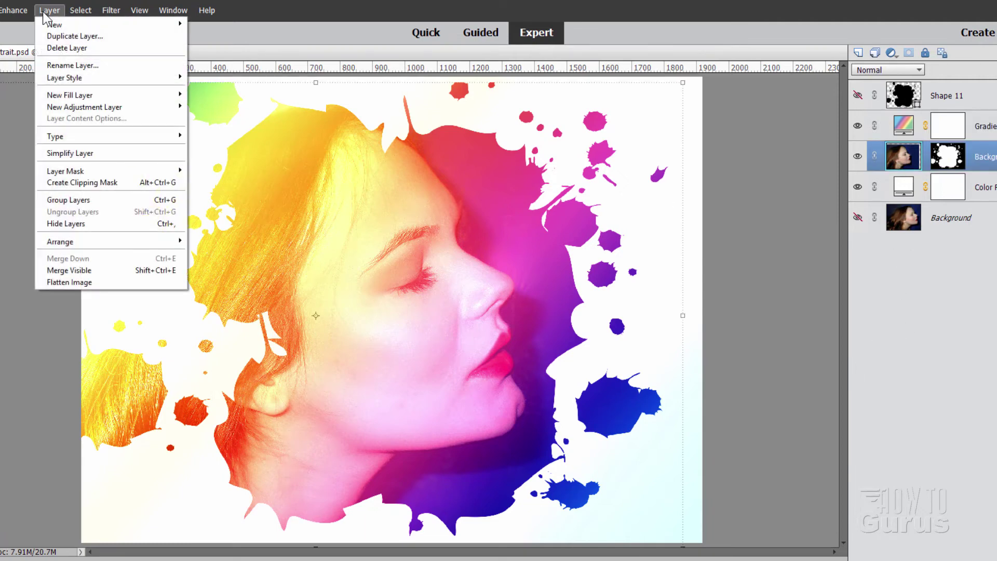
mouse_move(77, 105)
click(193, 107)
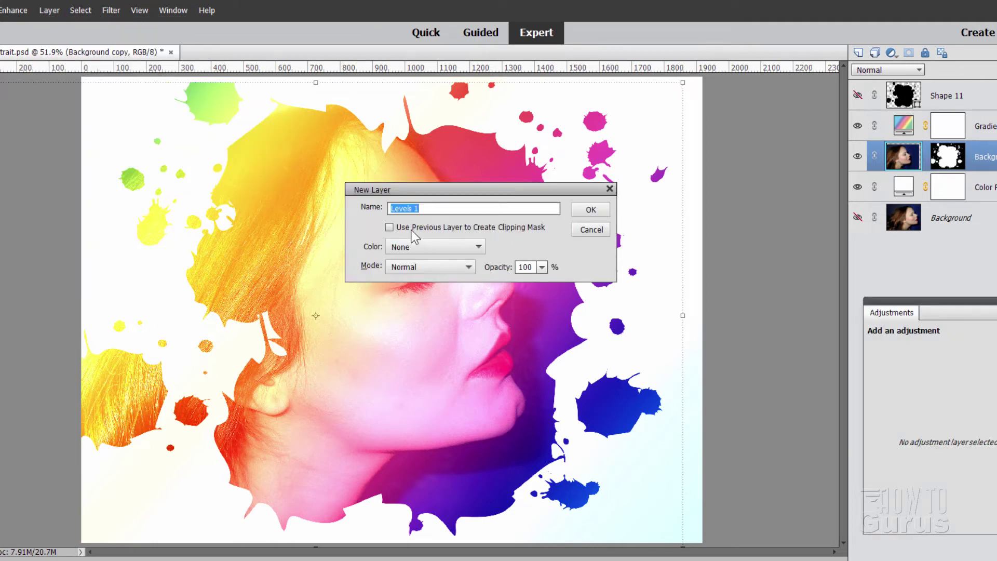
click(390, 227)
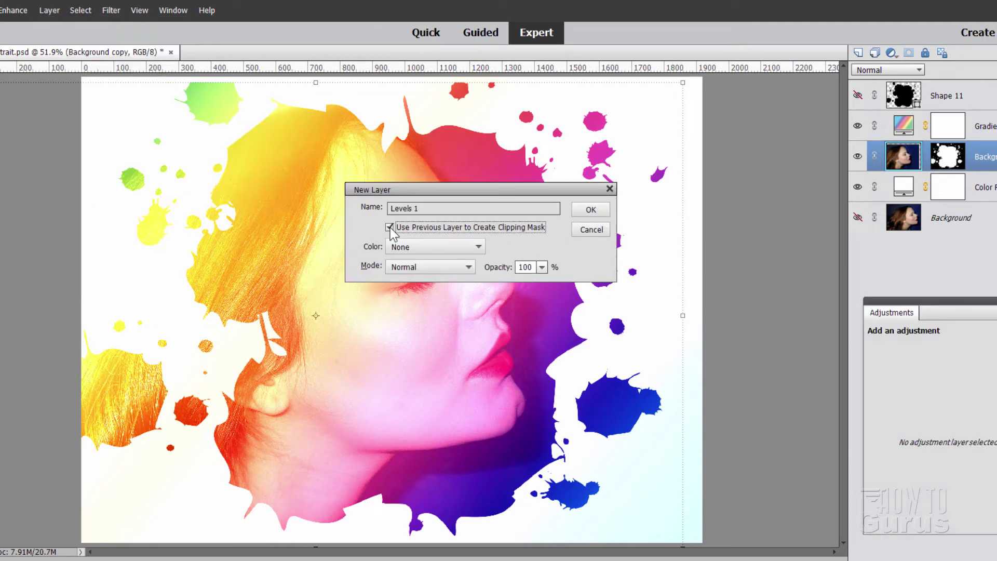
click(588, 211)
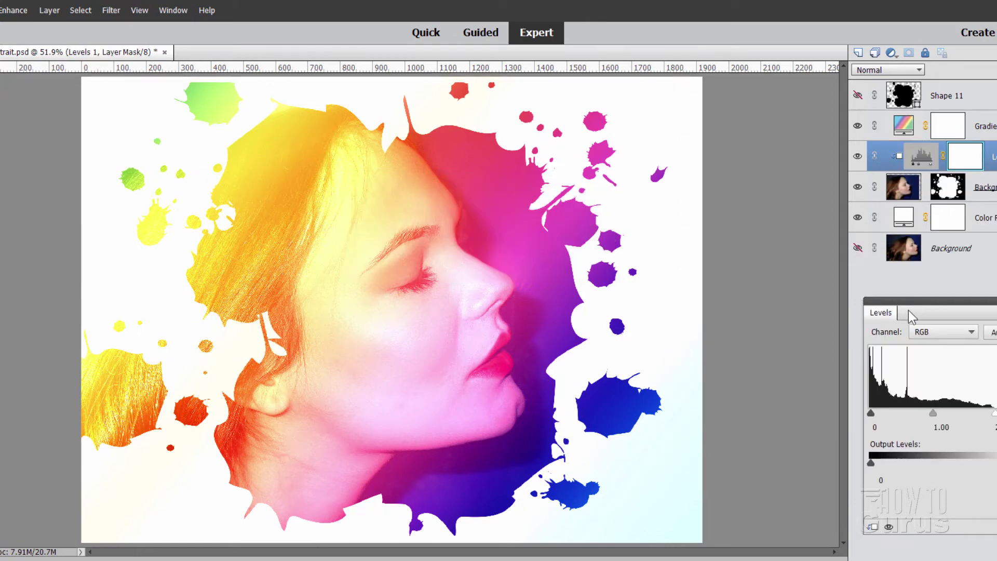
drag(914, 306, 796, 283)
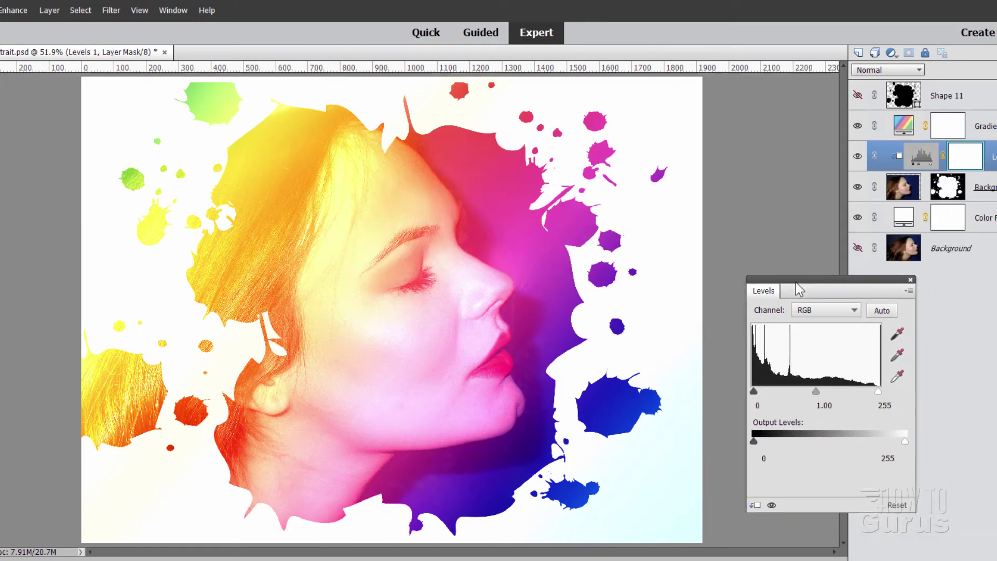
Set the Levels input black to 66 and midtones to 2.06.
drag(754, 392, 771, 391)
click(761, 406)
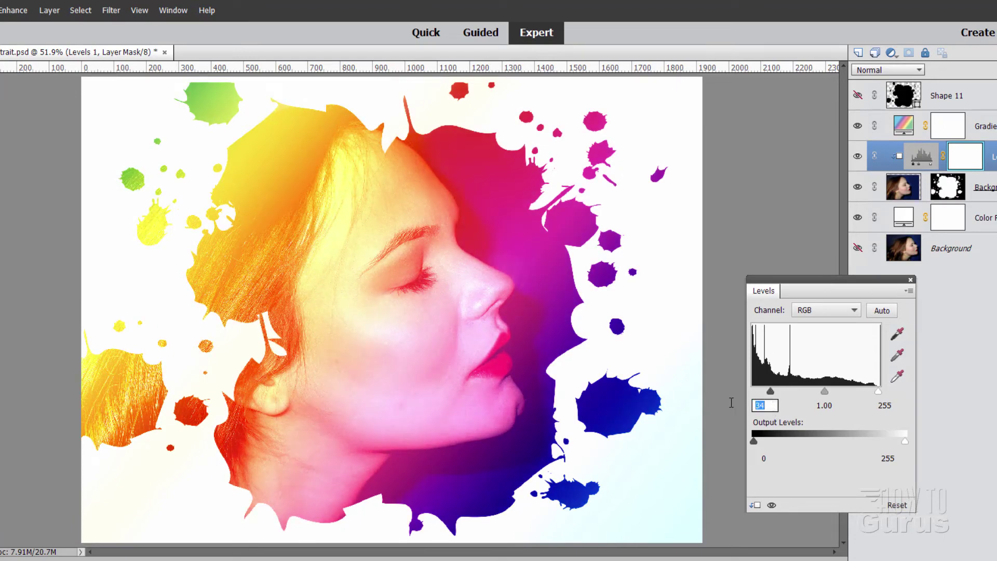
text(66)
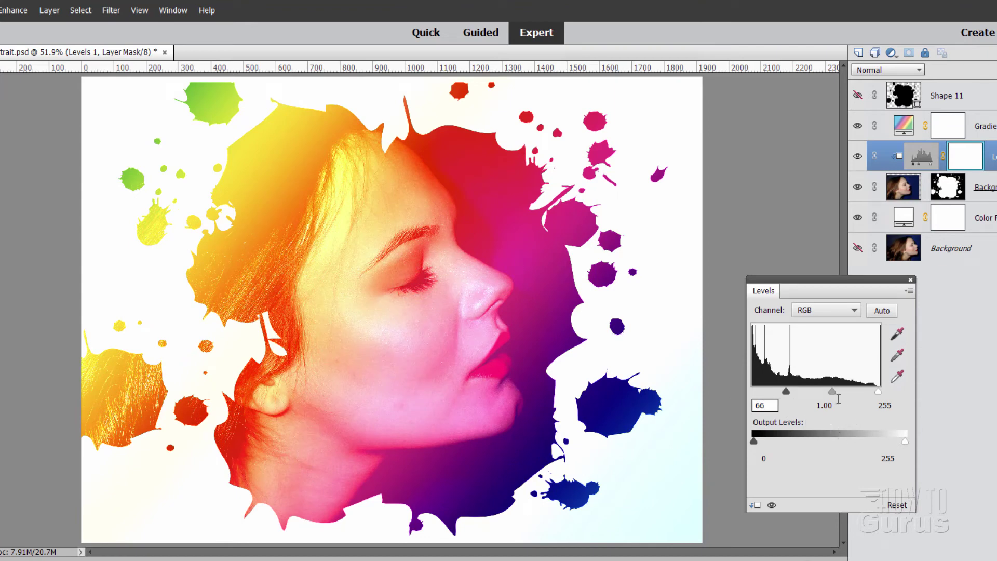
drag(832, 391, 806, 394)
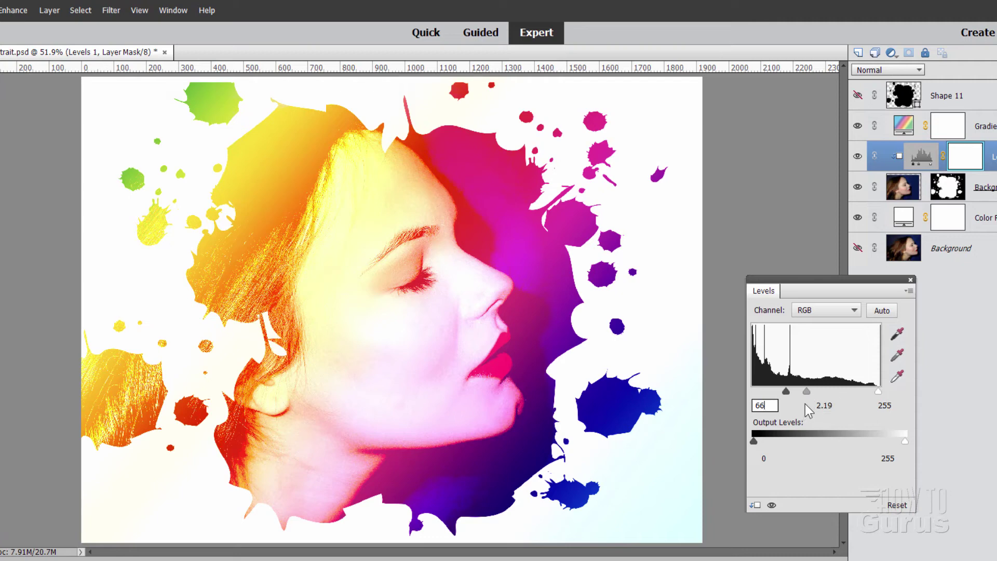
key(Tab)
text(2.06)
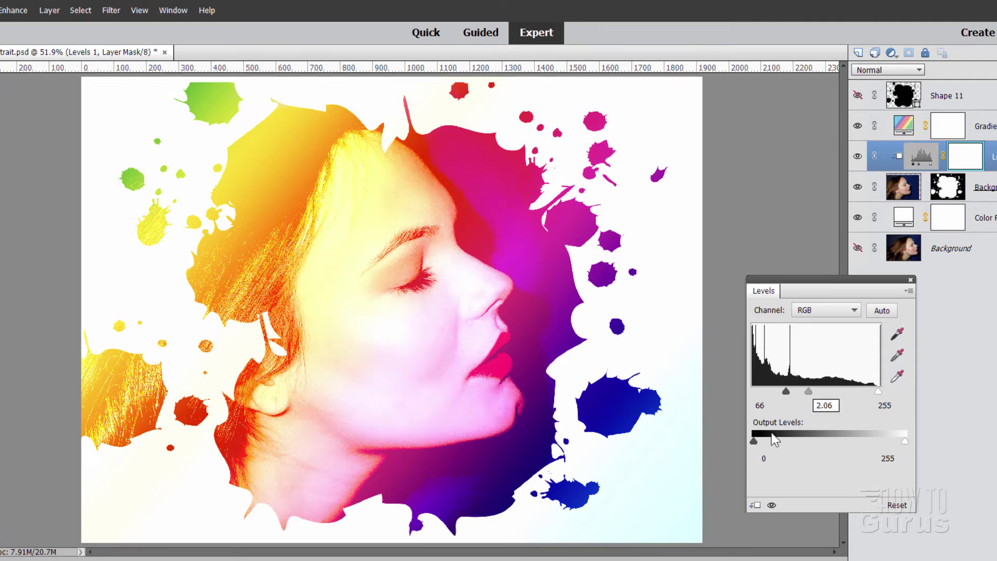
drag(772, 505, 772, 508)
click(910, 280)
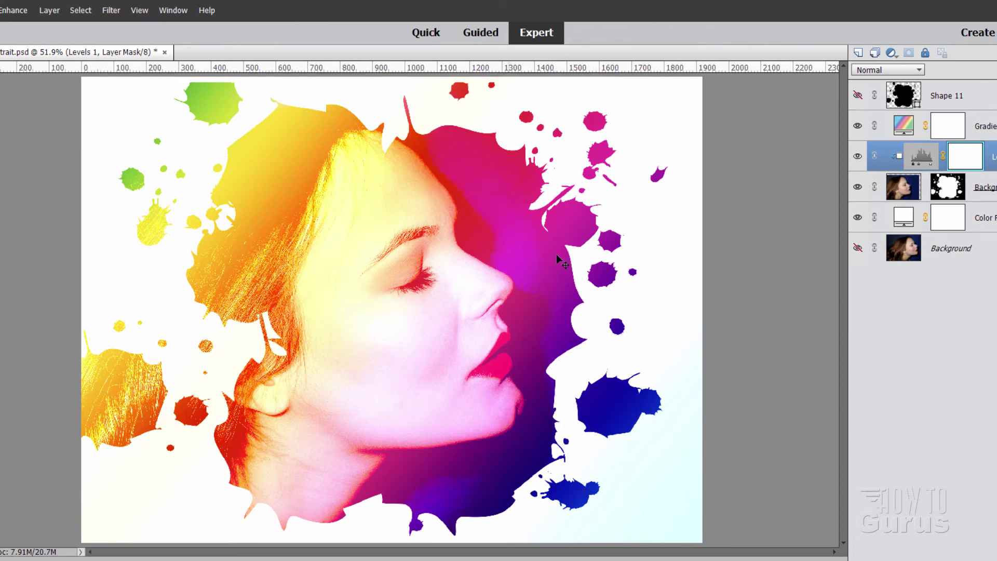
Give the Background copy layer a Bevel style with a 21 px size.
click(866, 192)
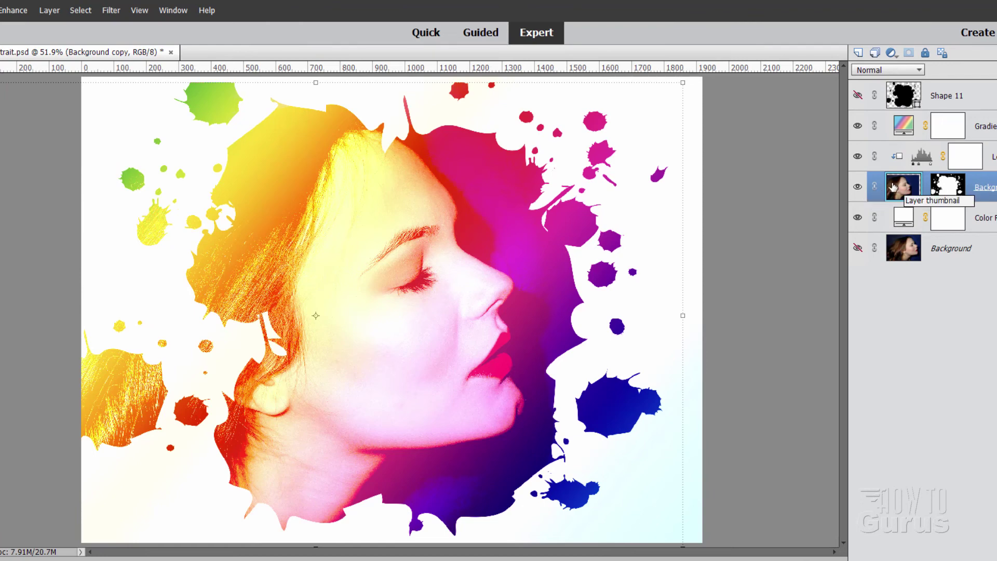
click(50, 10)
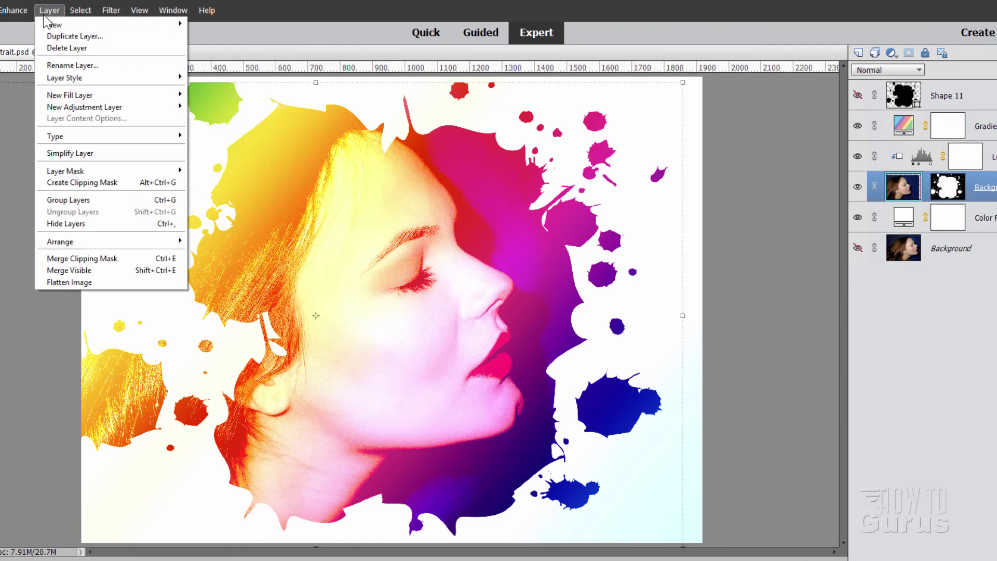
mouse_move(67, 83)
click(210, 78)
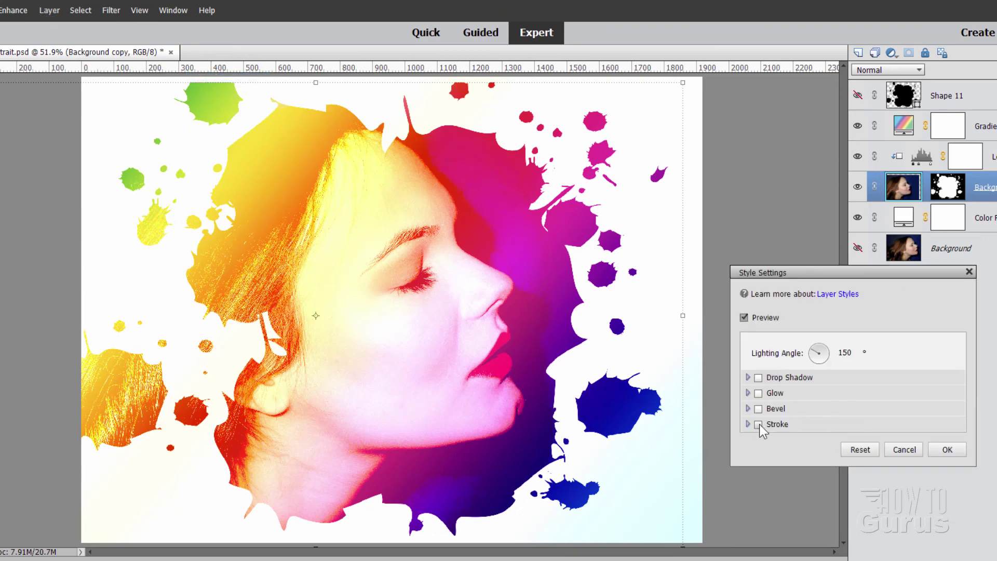
click(759, 408)
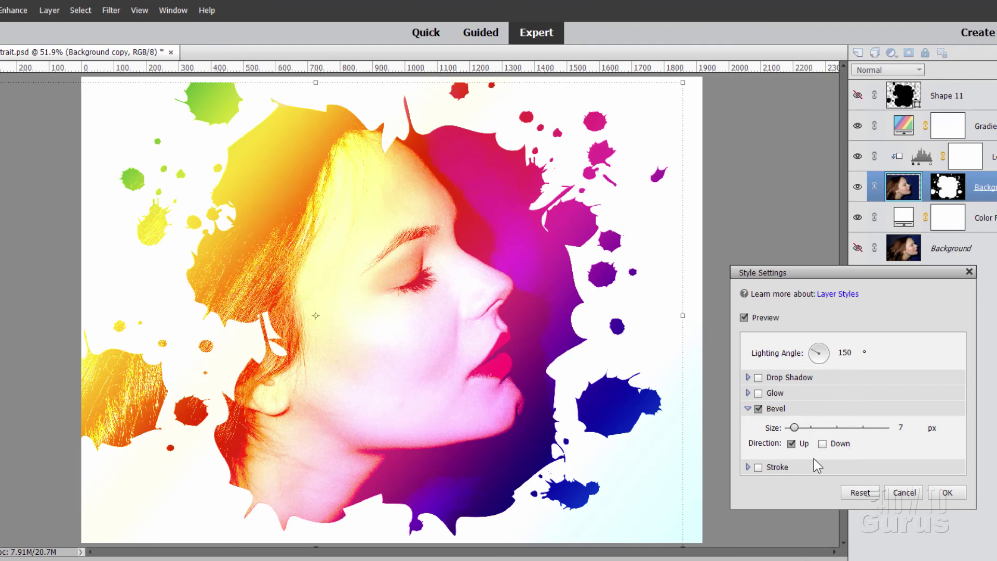
mouse_move(794, 427)
mouse_down()
mouse_move(812, 425)
mouse_move(788, 429)
mouse_move(799, 430)
mouse_up()
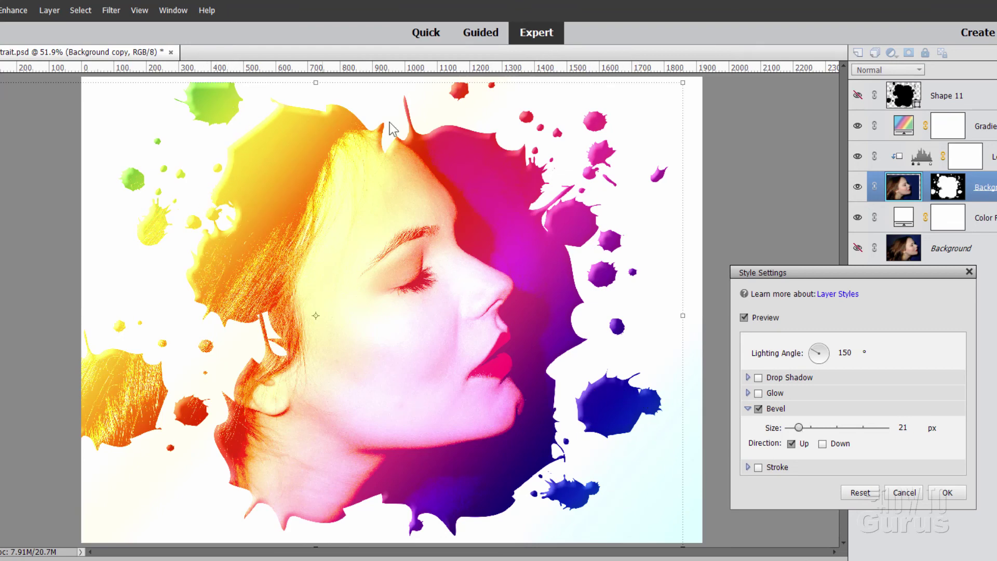
click(905, 431)
click(951, 494)
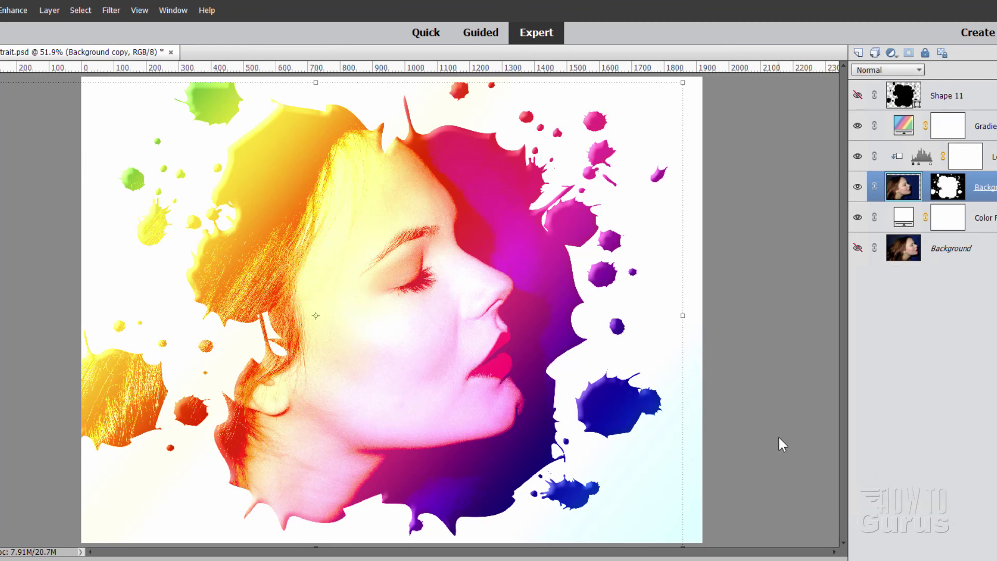